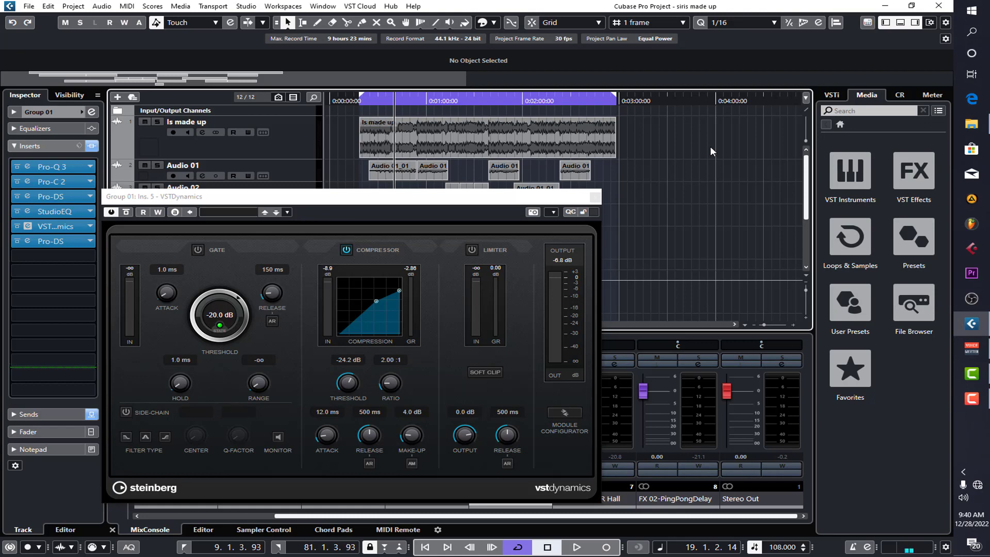
- Close the VSTDynamics window, play the song from the start of the cycle range and look over the track list
{"action": "left_click", "coordinate": [595, 197]}
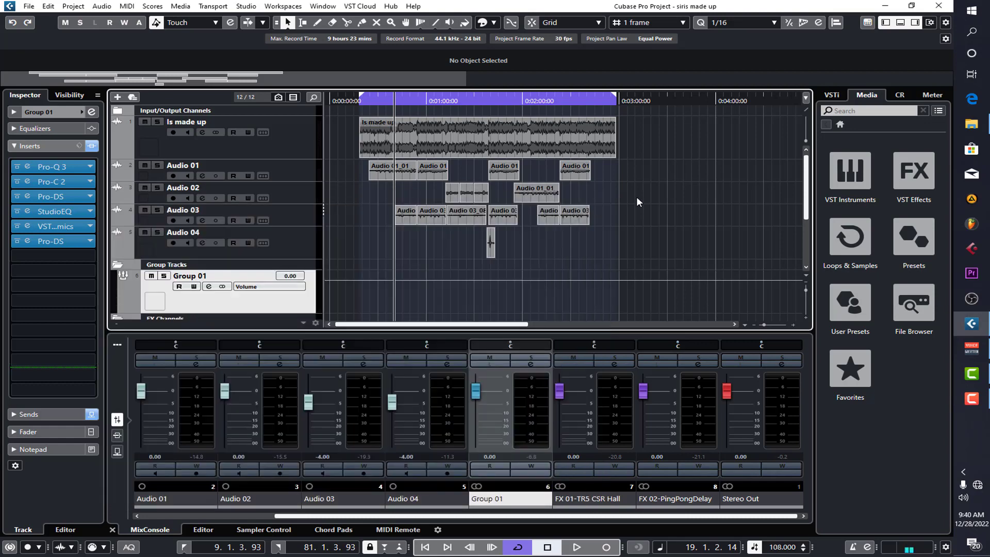
{"action": "key", "text": "space"}
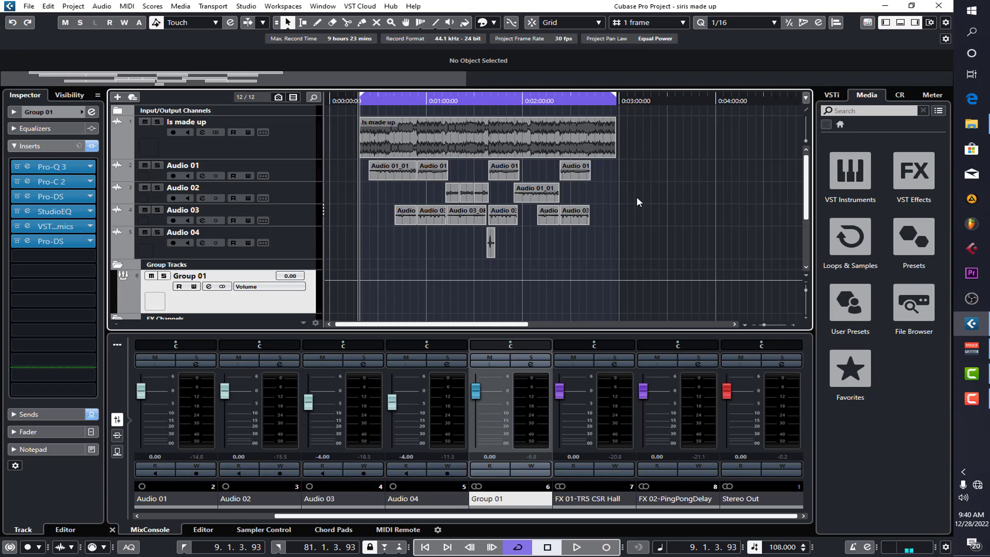
{"action": "key", "text": "space"}
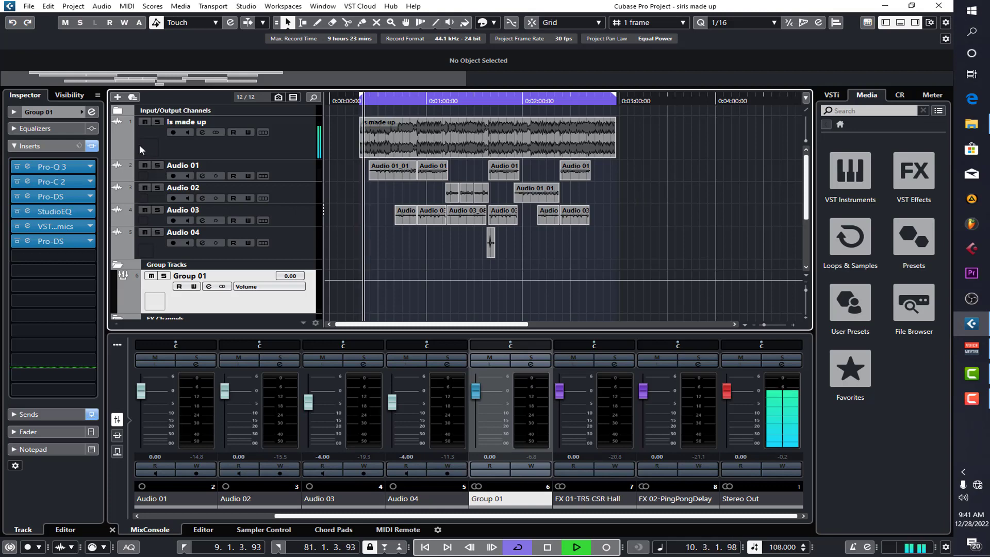
{"action": "left_click", "coordinate": [58, 115]}
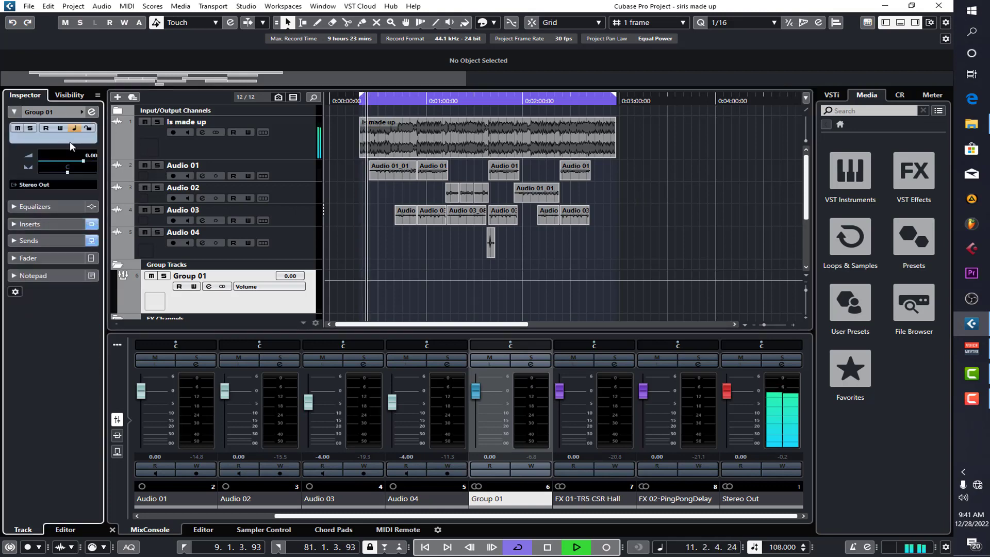
{"action": "scroll", "coordinate": [710, 216], "scroll_direction": "down", "scroll_amount": 5}
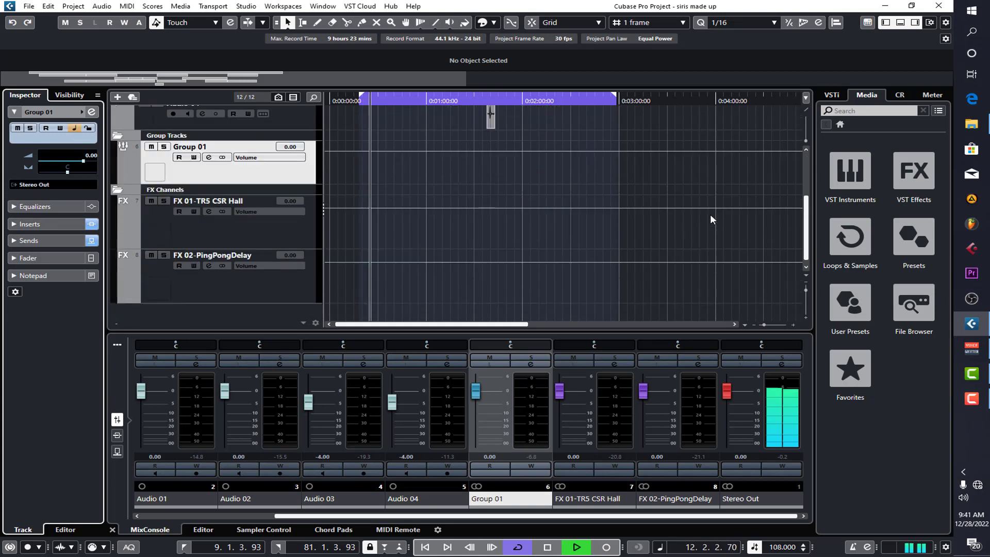
{"action": "scroll", "coordinate": [710, 215], "scroll_direction": "up", "scroll_amount": 2}
{"action": "scroll", "coordinate": [710, 215], "scroll_direction": "up", "scroll_amount": 2}
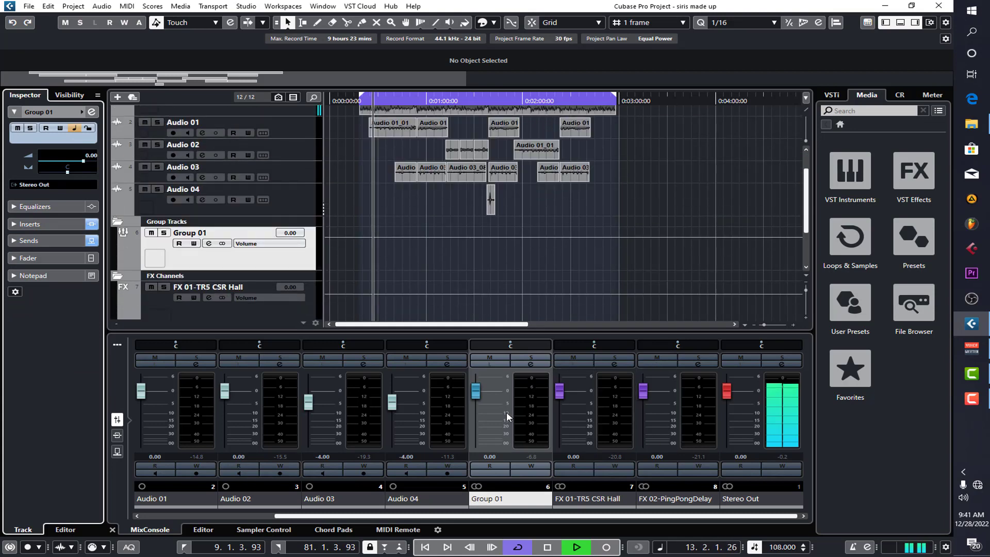
- Narrow the mixer channels so all of them fit, select the Stereo Out channel during playback, and stop the song
{"action": "left_click", "coordinate": [529, 348]}
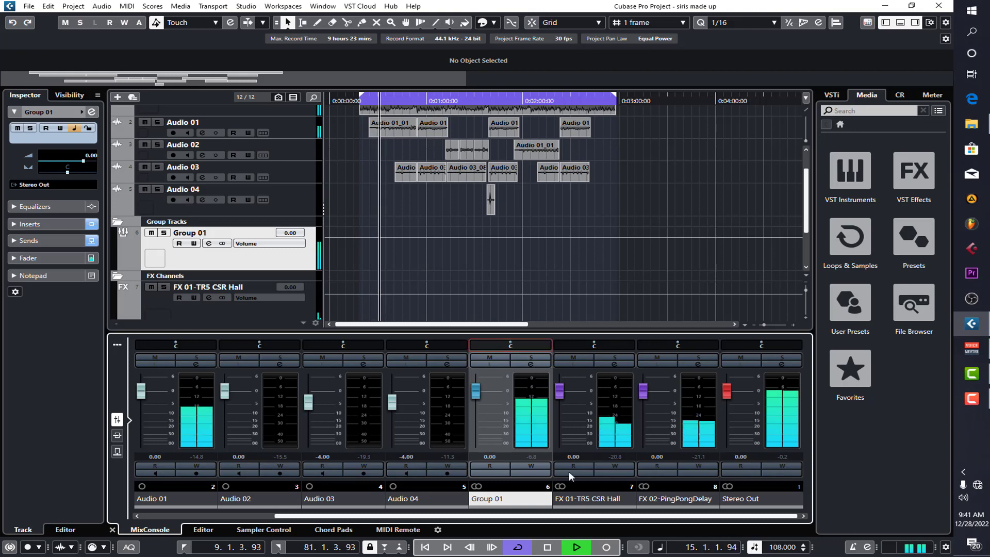
{"action": "scroll", "coordinate": [598, 503], "scroll_direction": "down", "scroll_amount": 3}
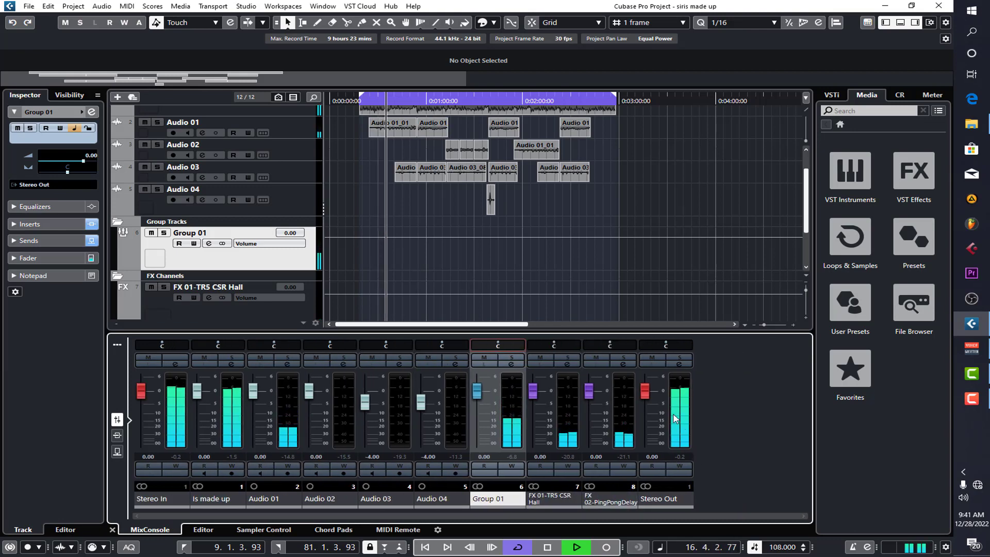
{"action": "left_click", "coordinate": [680, 410]}
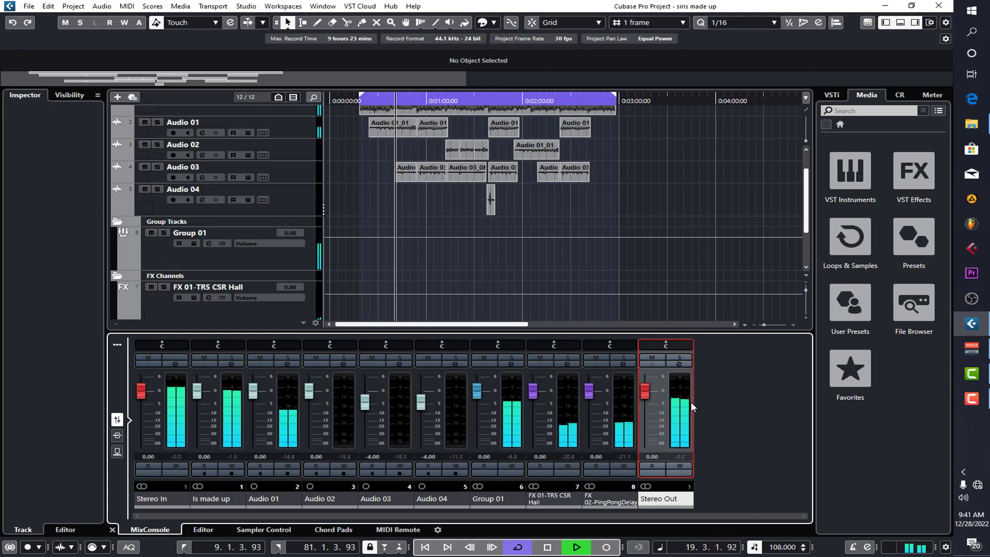
{"action": "scroll", "coordinate": [691, 273], "scroll_direction": "up", "scroll_amount": 2}
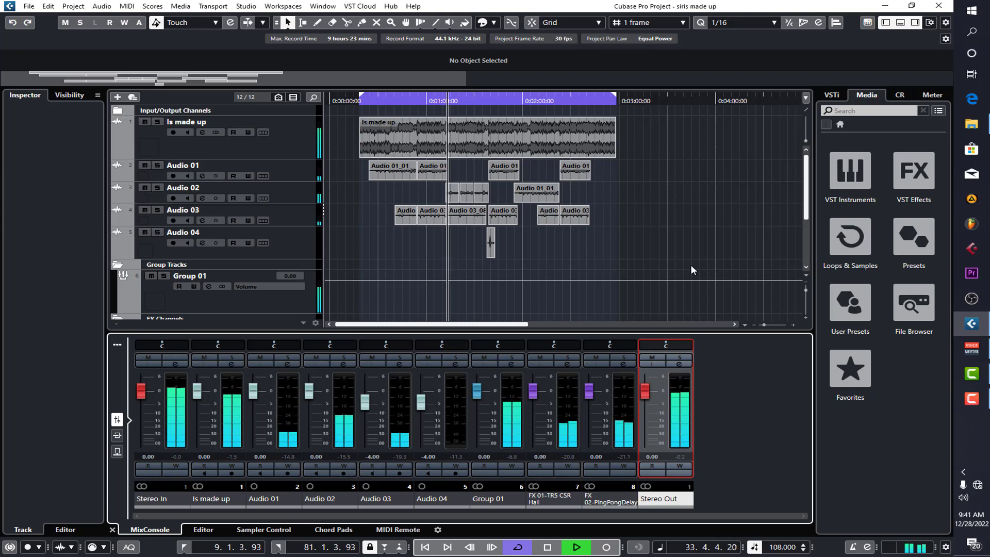
{"action": "key", "text": "space"}
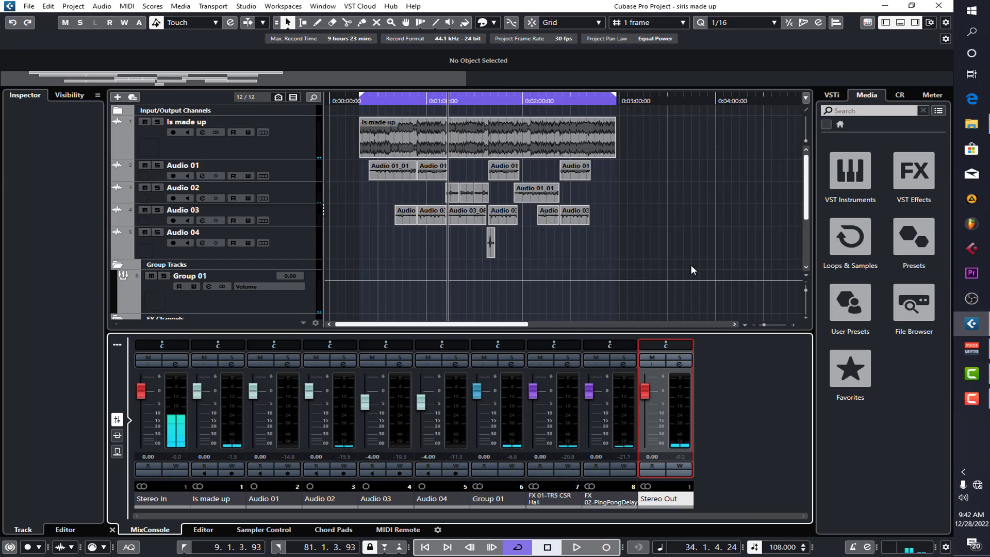
- Add a stereo effect track with StudioChorus, routed to Stereo Out, to the FX channels
{"action": "scroll", "coordinate": [669, 256], "scroll_direction": "down", "scroll_amount": 3}
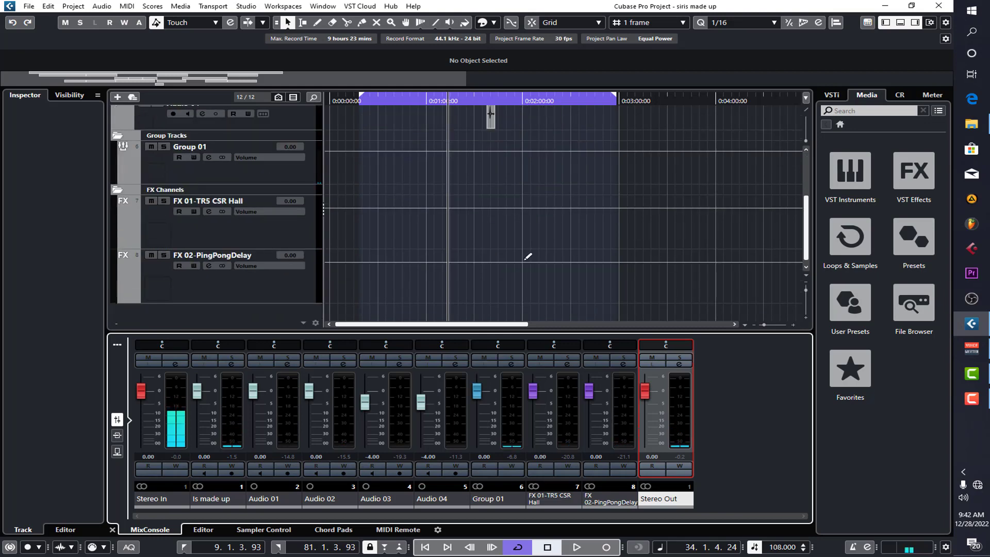
{"action": "scroll", "coordinate": [475, 236], "scroll_direction": "up", "scroll_amount": 3}
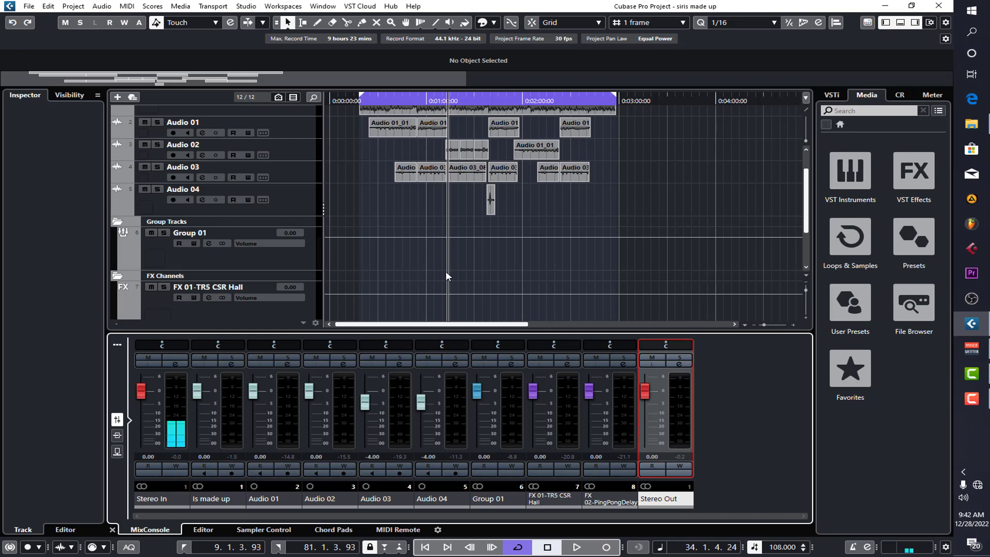
{"action": "scroll", "coordinate": [446, 275], "scroll_direction": "down", "scroll_amount": 3}
{"action": "right_click", "coordinate": [245, 320]}
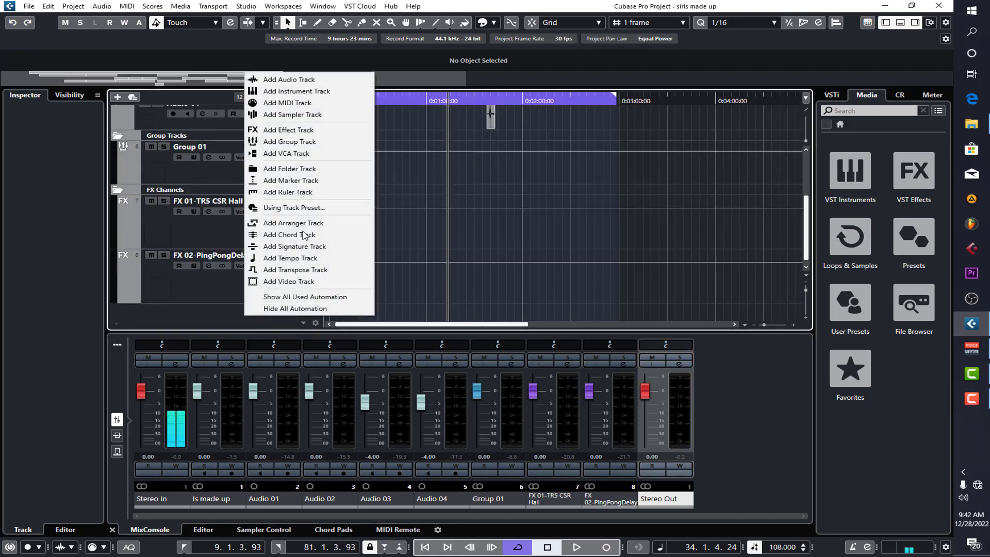
{"action": "left_click", "coordinate": [306, 130]}
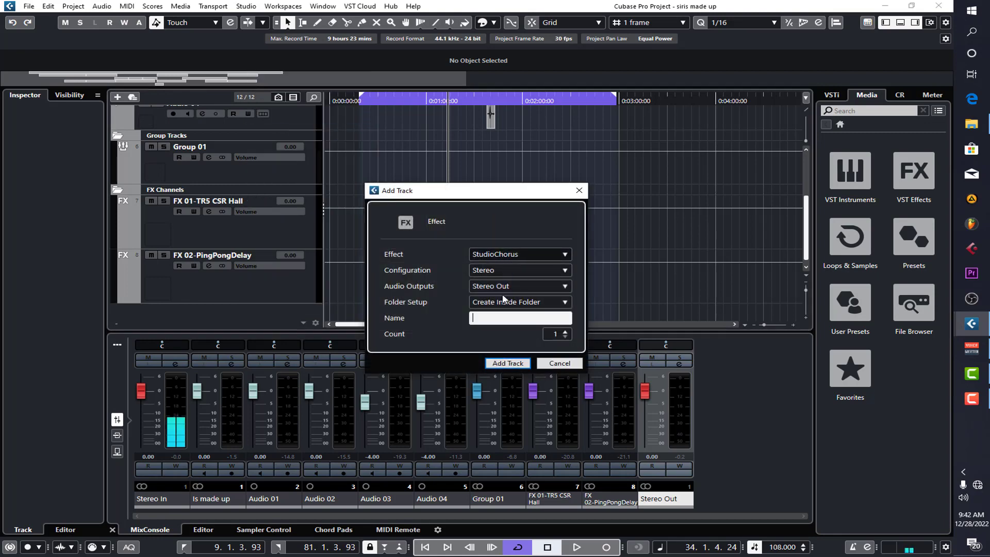
{"action": "left_click", "coordinate": [508, 363]}
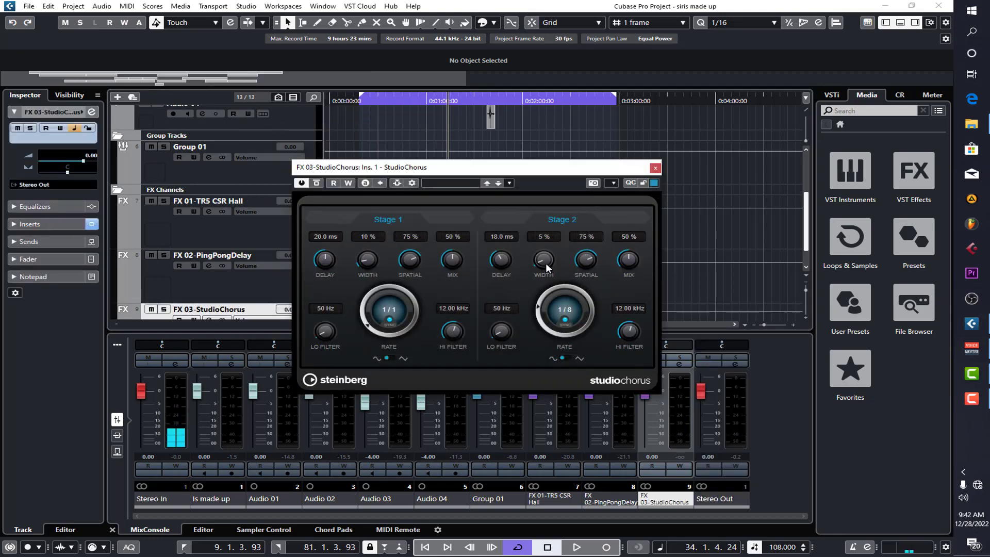
- Add a stereo effect track with the distortion plug-in Saturn 2, routed to Stereo Out, and turn its Drive up to nearly full
{"action": "right_click", "coordinate": [251, 317]}
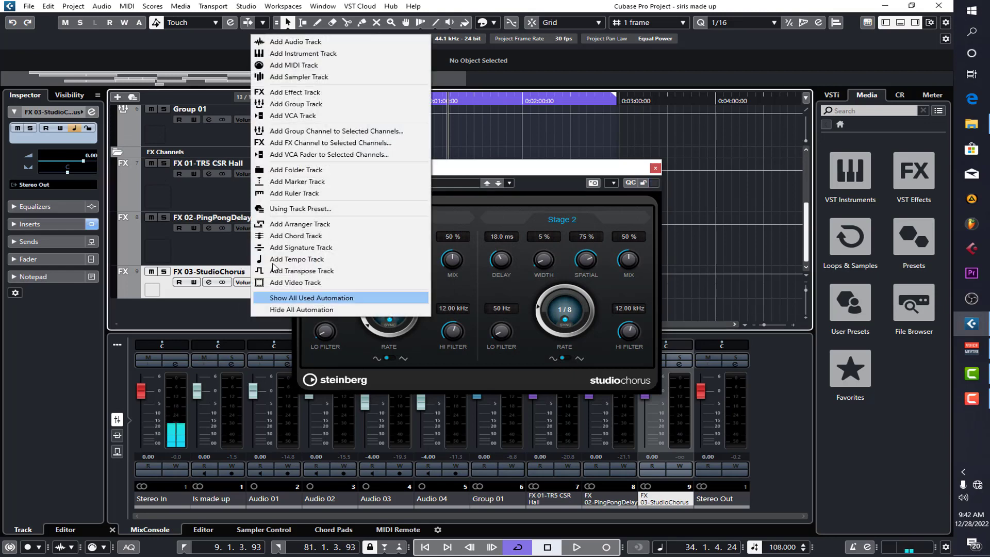
{"action": "left_click", "coordinate": [295, 92]}
{"action": "left_click", "coordinate": [492, 254]}
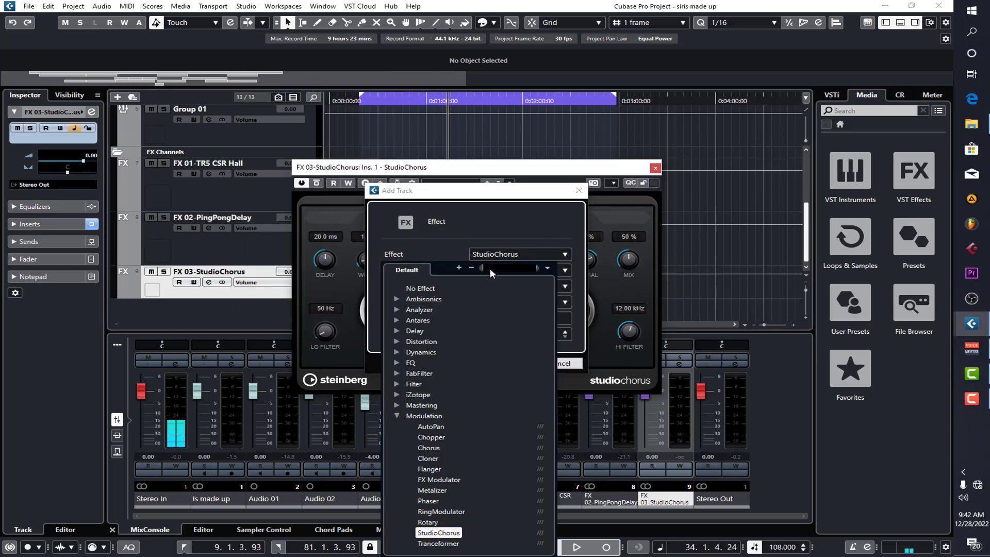
{"action": "left_click", "coordinate": [397, 414]}
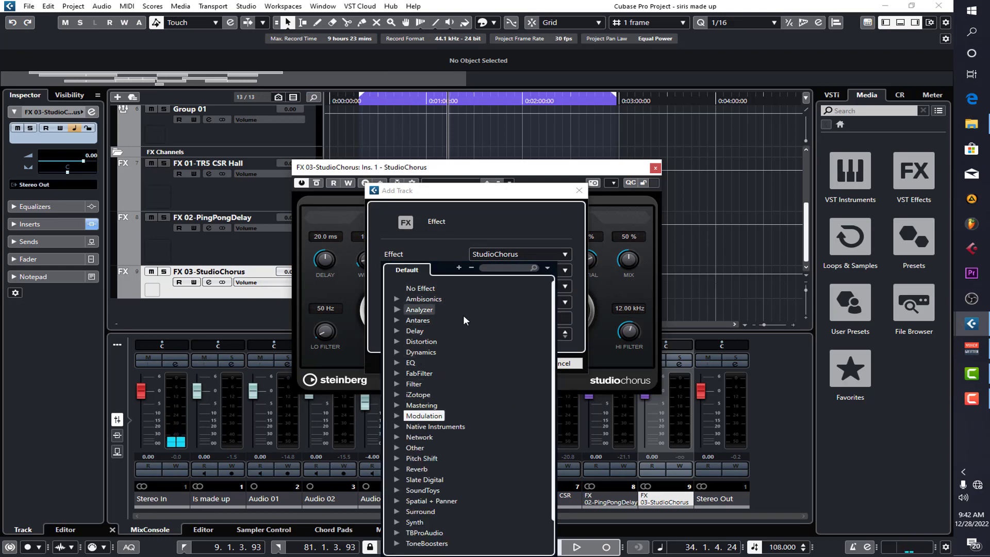
{"action": "left_click", "coordinate": [401, 341]}
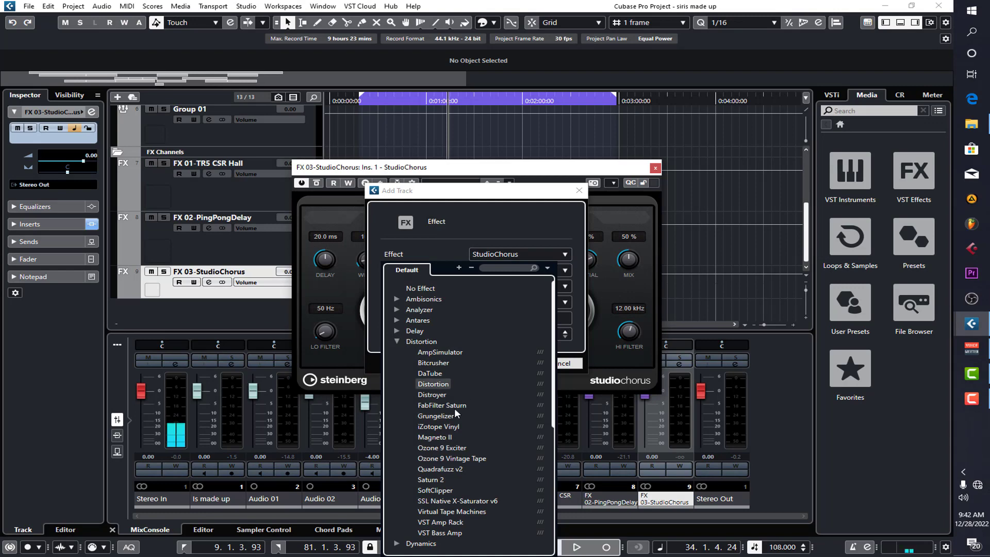
{"action": "left_click", "coordinate": [436, 479]}
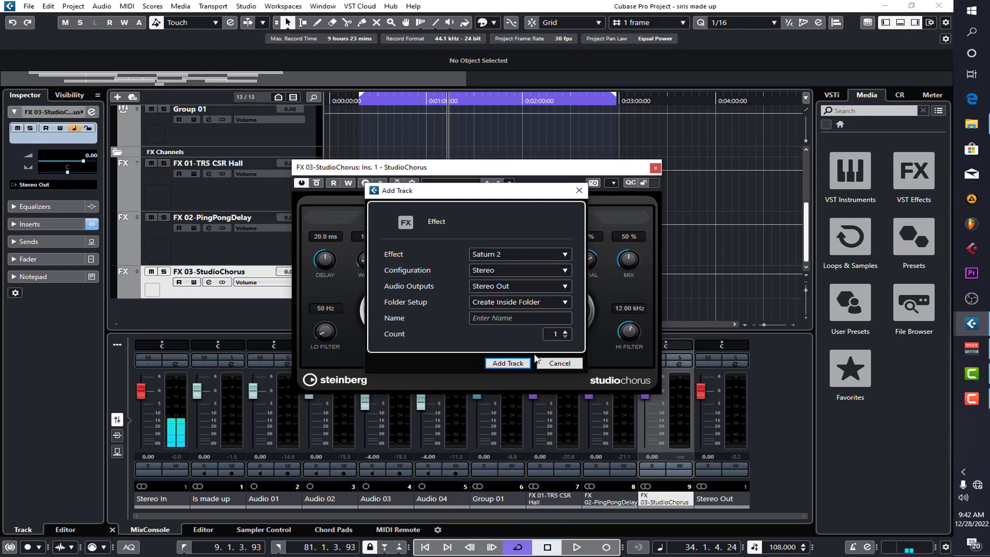
{"action": "left_click", "coordinate": [508, 363]}
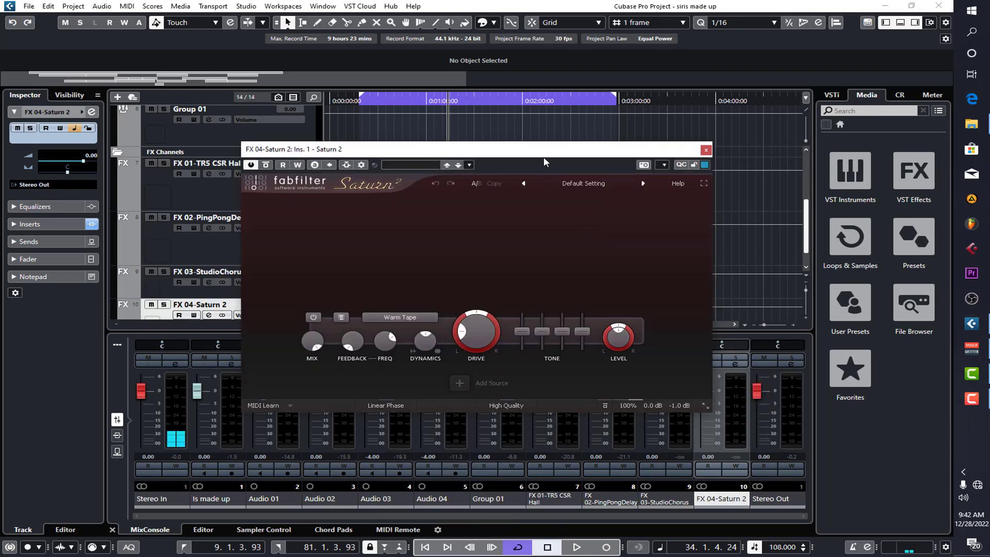
{"action": "left_click_drag", "start_coordinate": [543, 156], "coordinate": [639, 175]}
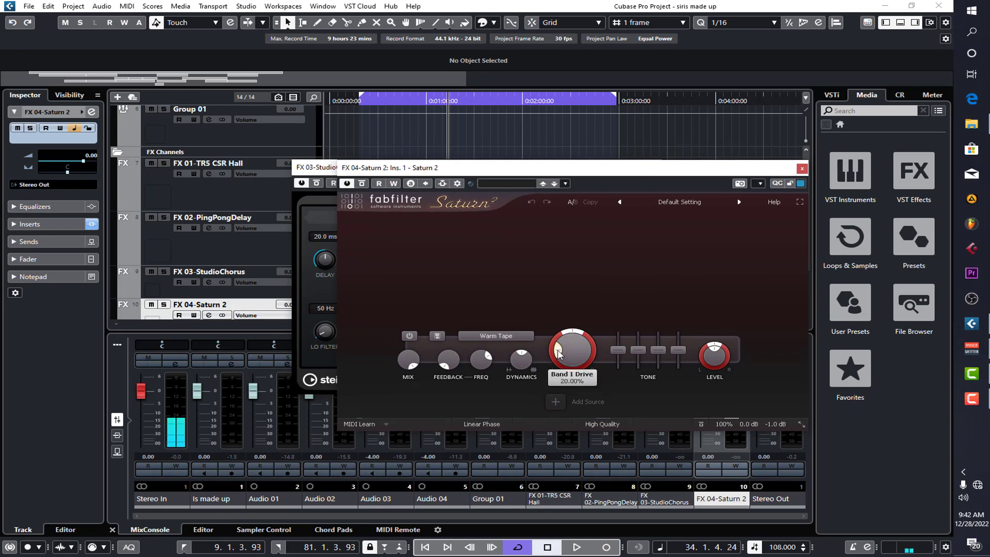
{"action": "left_click_drag", "start_coordinate": [558, 353], "coordinate": [568, 374]}
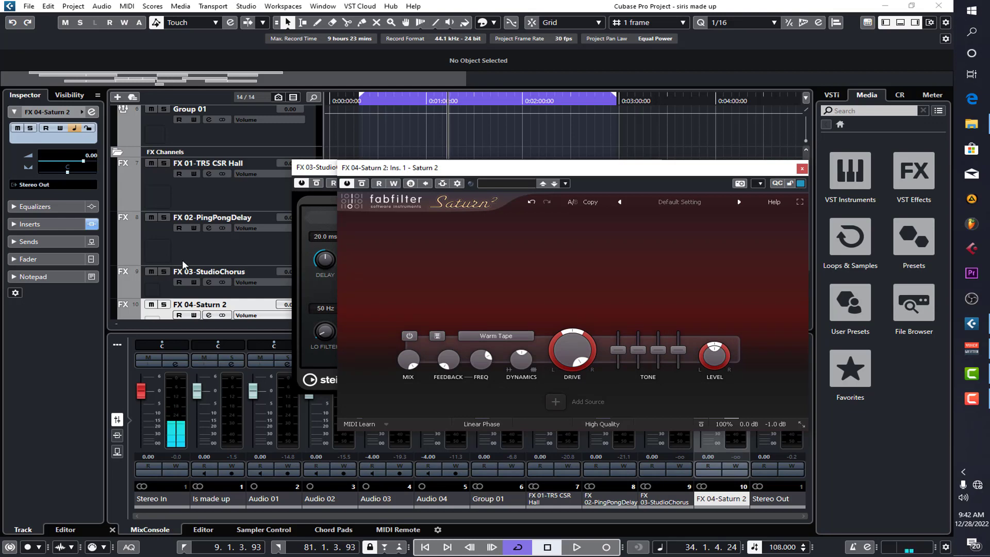
- Solo the Group 01 track and place the playback cursor near 0:01:00
{"action": "scroll", "coordinate": [183, 261], "scroll_direction": "up", "scroll_amount": 3}
{"action": "left_click", "coordinate": [187, 227]}
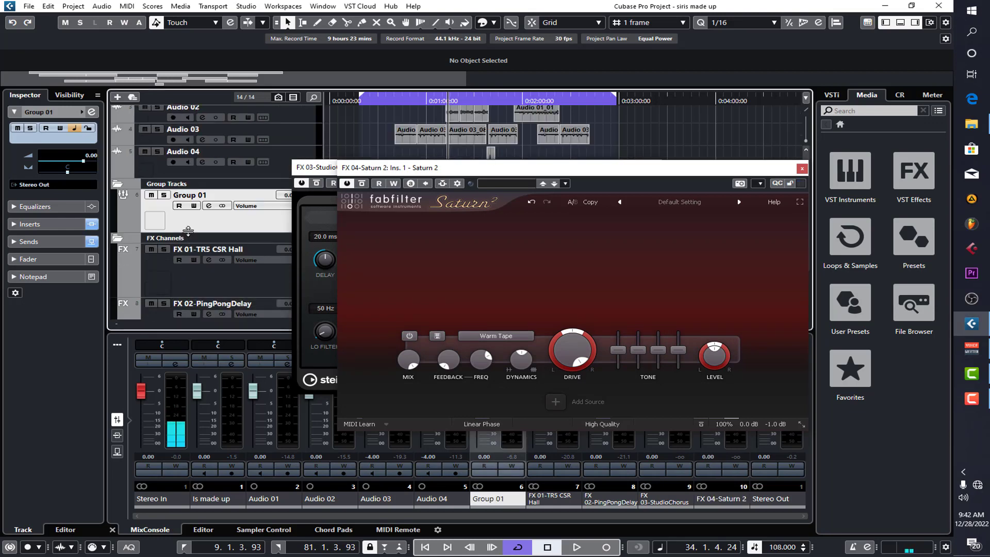
{"action": "left_click", "coordinate": [164, 196]}
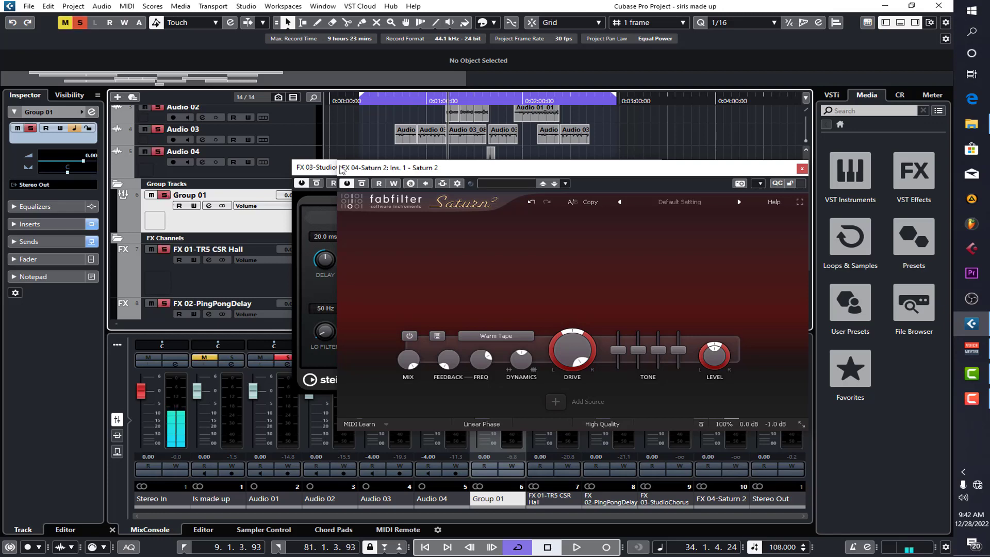
{"action": "left_click", "coordinate": [425, 99]}
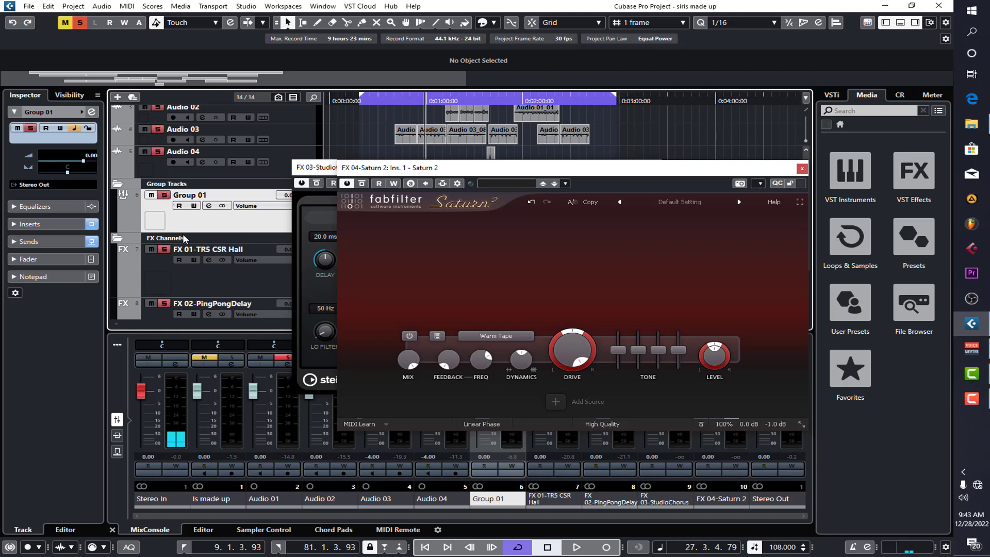
- Add an active send from Group 01 to FX 04-Saturn 2 in the third slot with its level at 6.02
{"action": "left_click", "coordinate": [35, 241]}
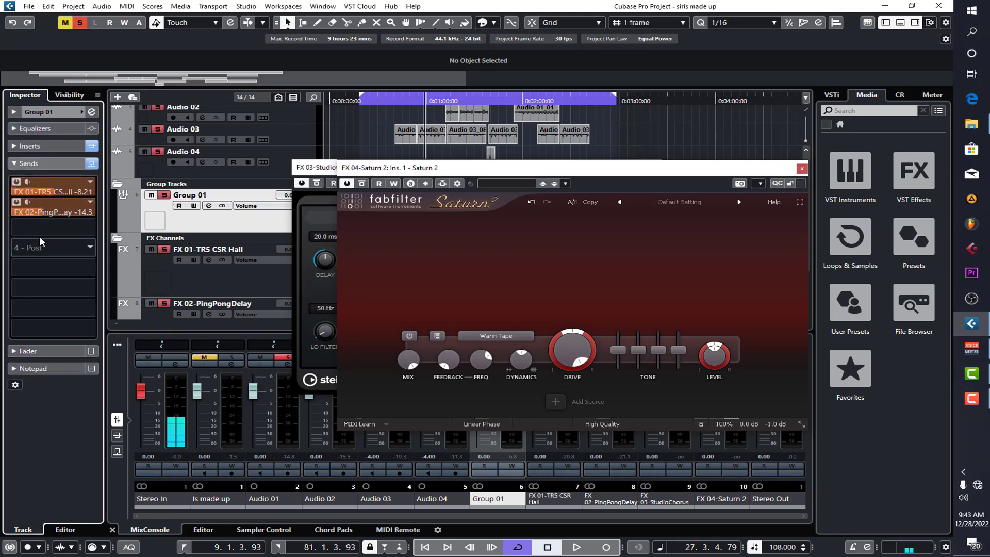
{"action": "left_click", "coordinate": [41, 227]}
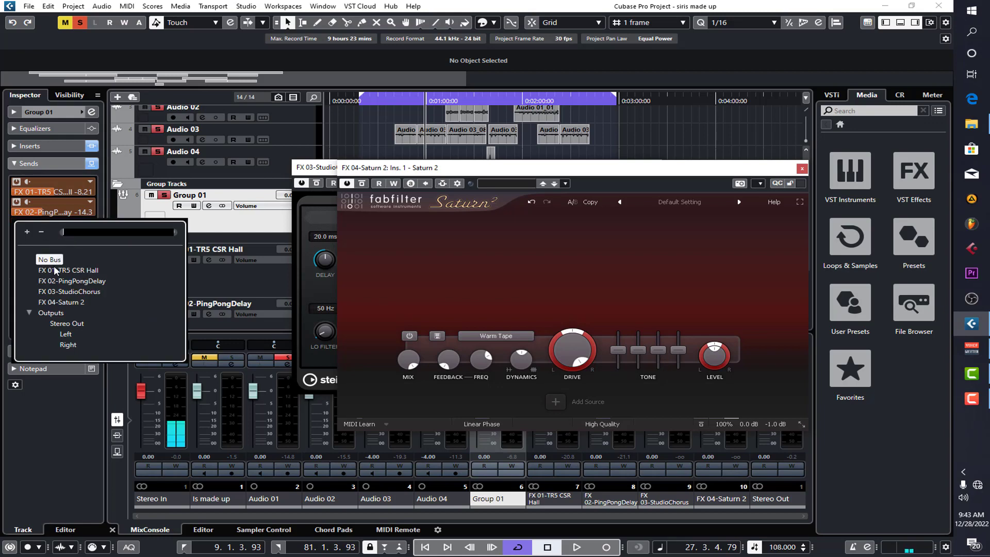
{"action": "left_click", "coordinate": [61, 303]}
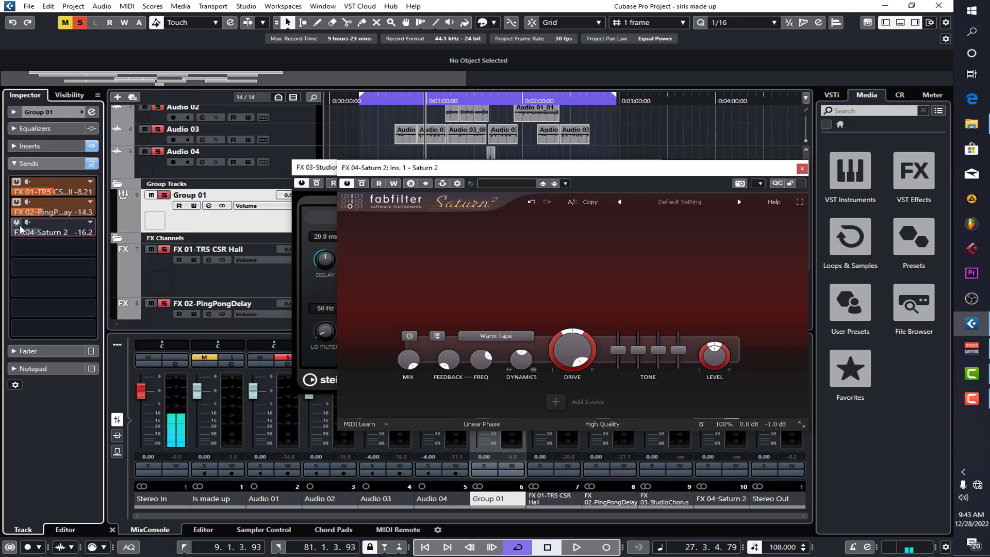
{"action": "left_click", "coordinate": [16, 222]}
{"action": "left_click_drag", "start_coordinate": [54, 233], "coordinate": [128, 236]}
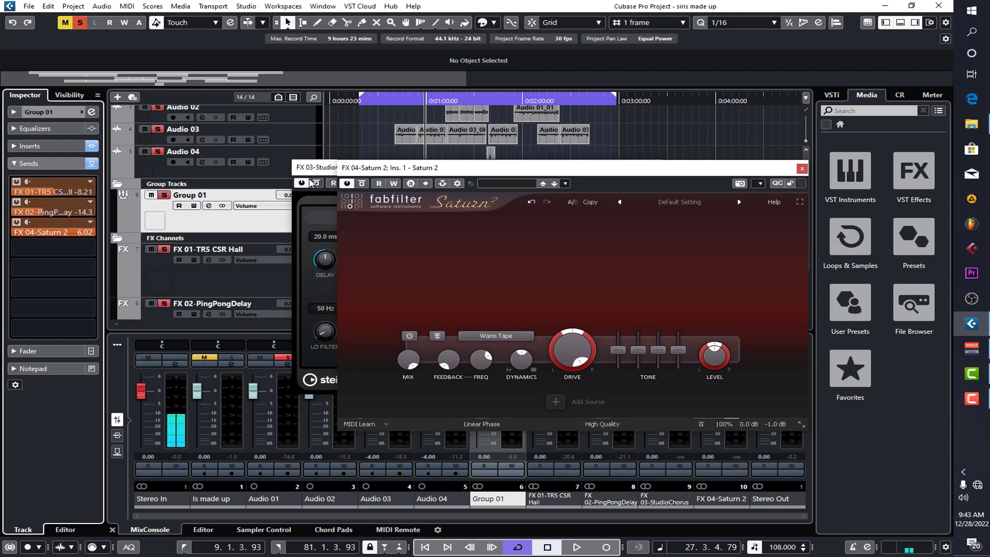
- Play the soloed Group 01 from shortly before 0:01:00 to listen to the Saturn 2 send, and stop playback
{"action": "double_click", "coordinate": [404, 101]}
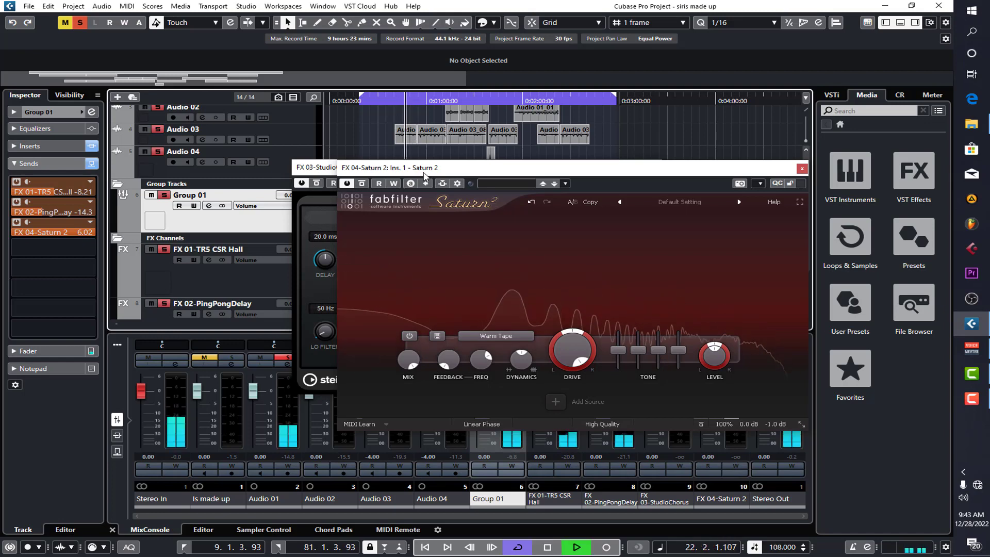
{"action": "key", "text": "space"}
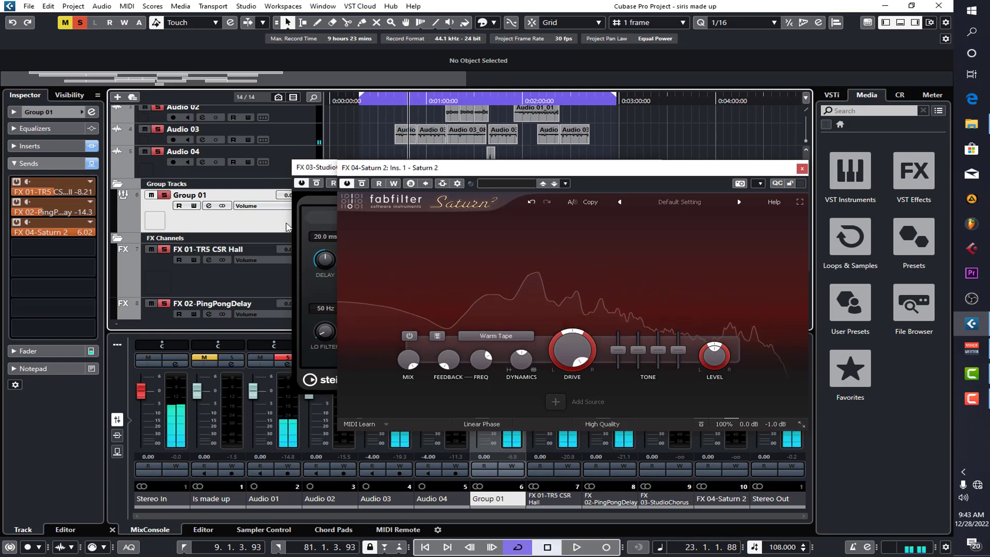
{"action": "key", "text": "space"}
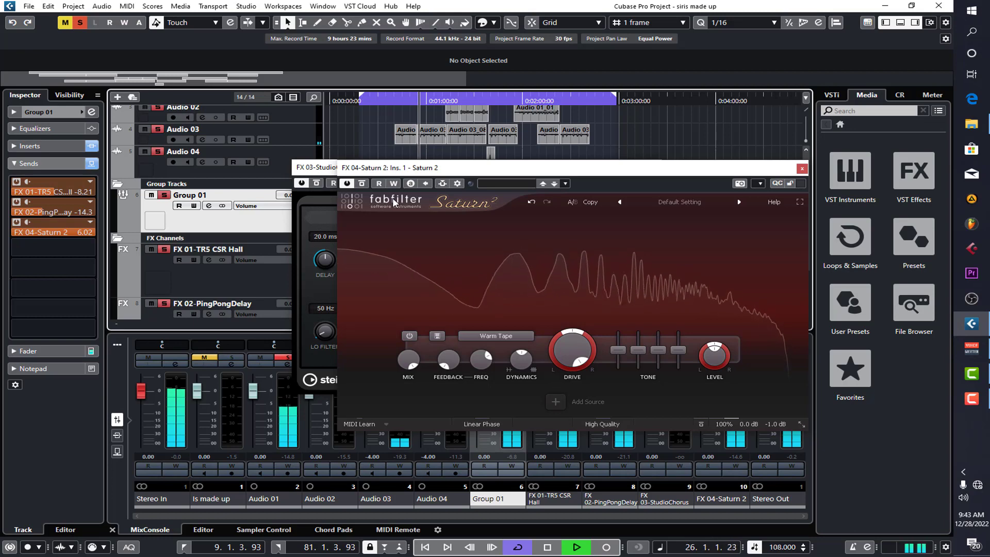
{"action": "key", "text": "space"}
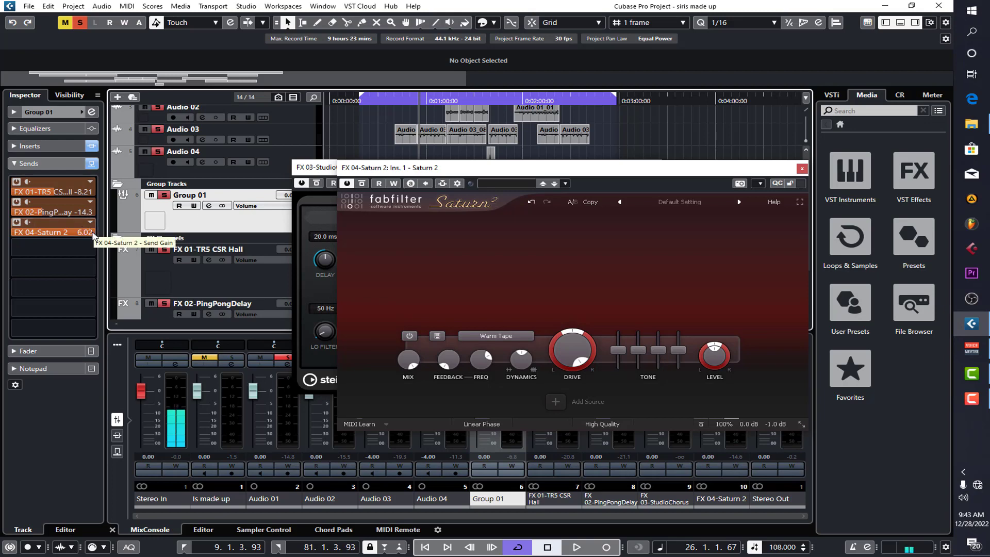
- Play Group 01 from shortly before 0:01:00 and lower its FX 04-Saturn 2 send level to -18.5
{"action": "left_click_drag", "start_coordinate": [94, 236], "coordinate": [74, 237]}
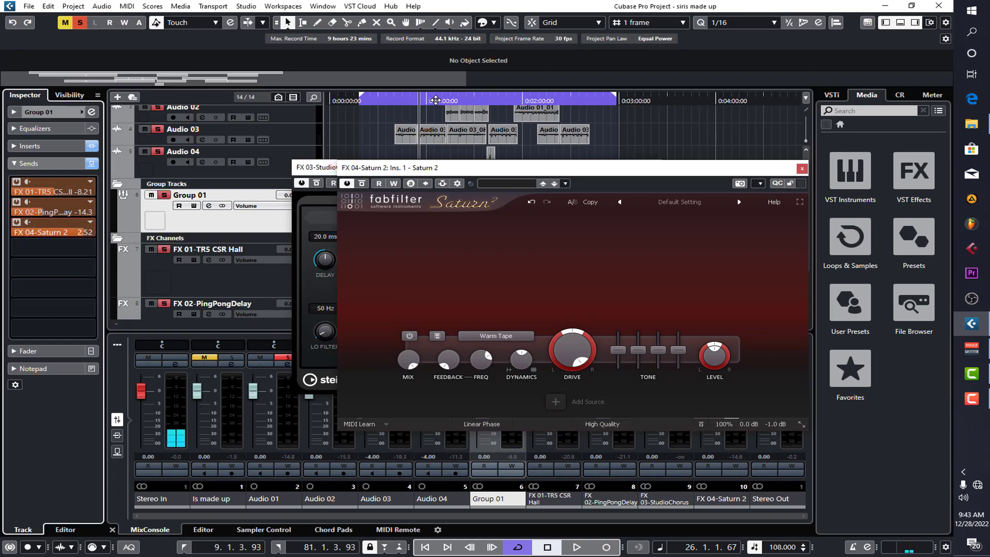
{"action": "left_click", "coordinate": [402, 100]}
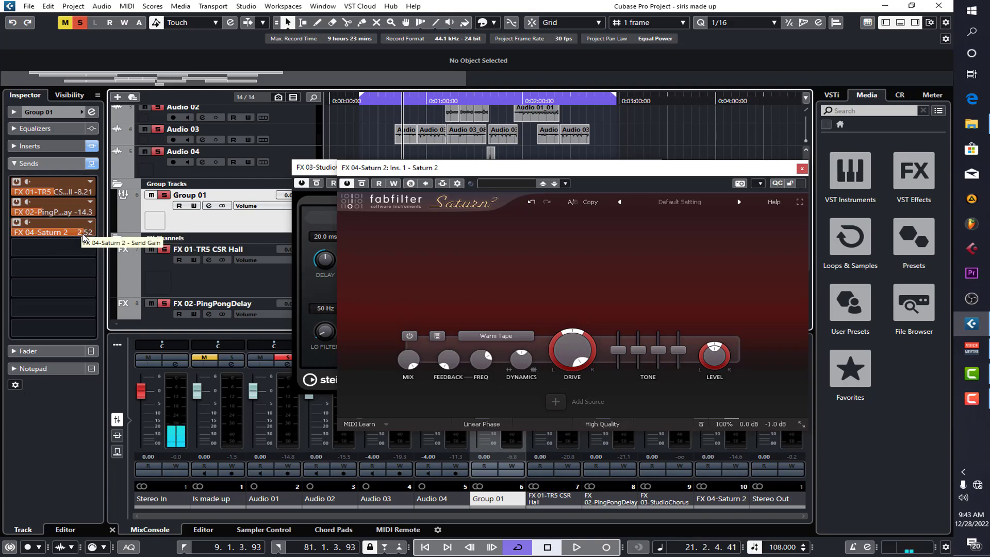
{"action": "key", "text": "space"}
{"action": "left_click_drag", "start_coordinate": [82, 236], "coordinate": [32, 233]}
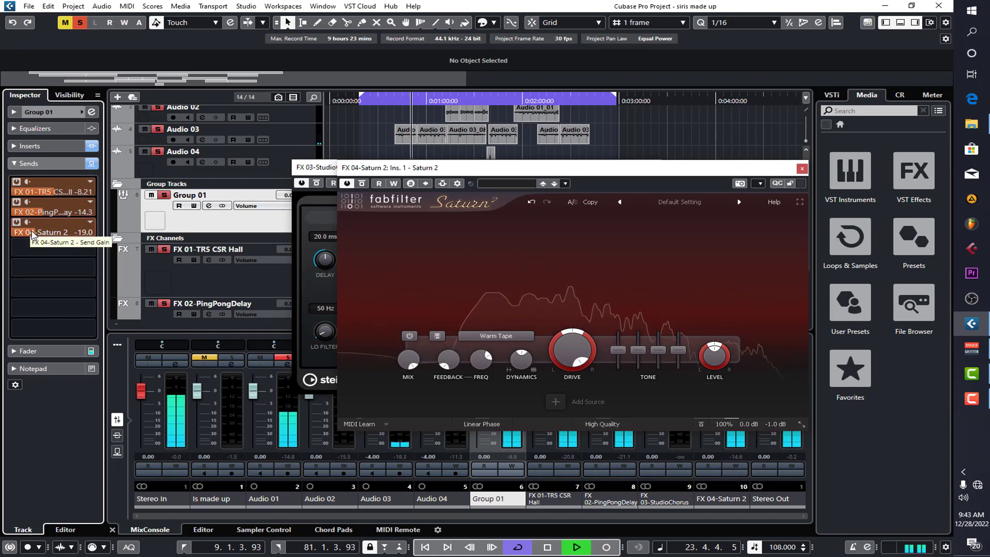
{"action": "left_click_drag", "start_coordinate": [32, 233], "coordinate": [36, 231]}
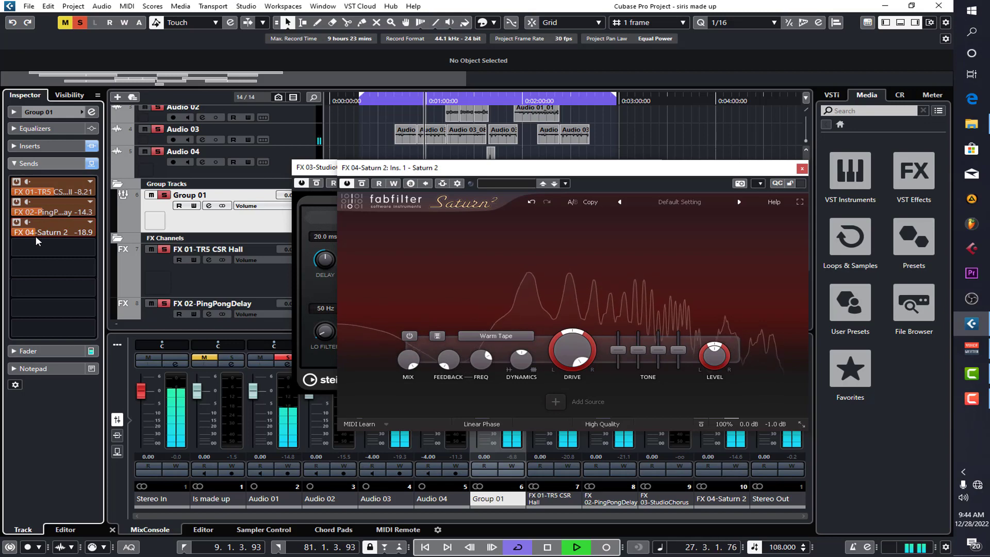
{"action": "left_click_drag", "start_coordinate": [36, 236], "coordinate": [34, 238]}
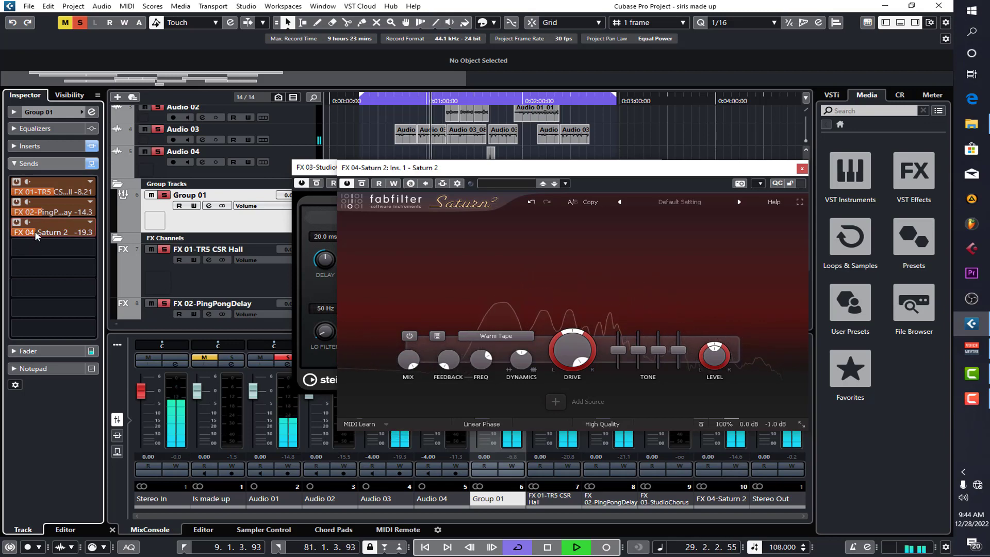
{"action": "left_click_drag", "start_coordinate": [35, 231], "coordinate": [34, 231]}
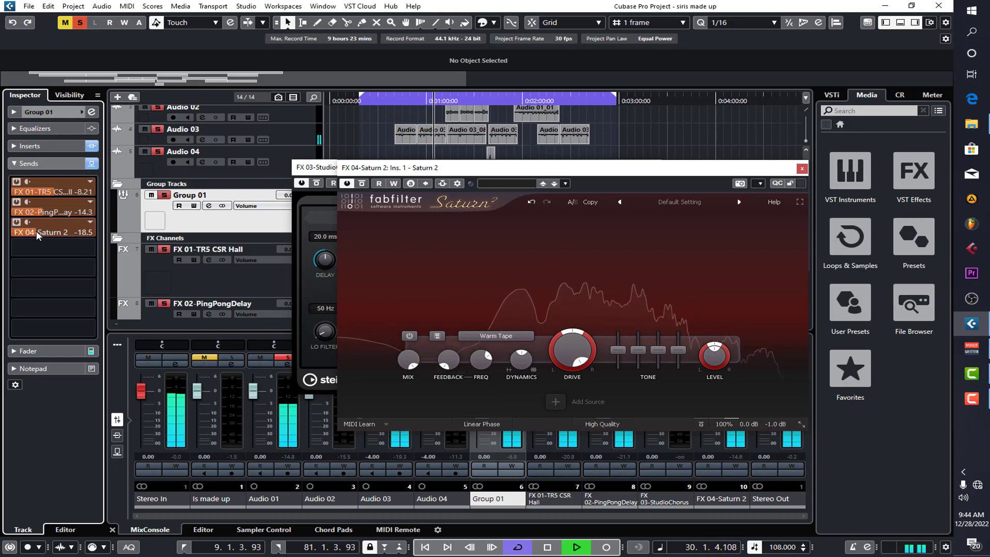
- Clear all mute and solo states, compare the full mix with Saturn 2 bypassed and active, then stop playback and close the plug-in window
{"action": "key", "text": "alt+m"}
{"action": "key", "text": "alt+s"}
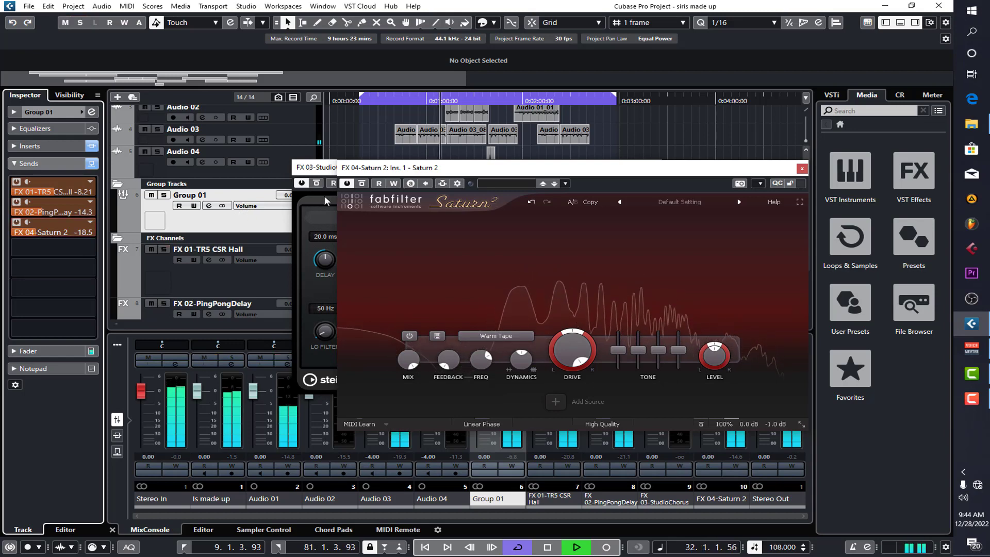
{"action": "left_click", "coordinate": [347, 183]}
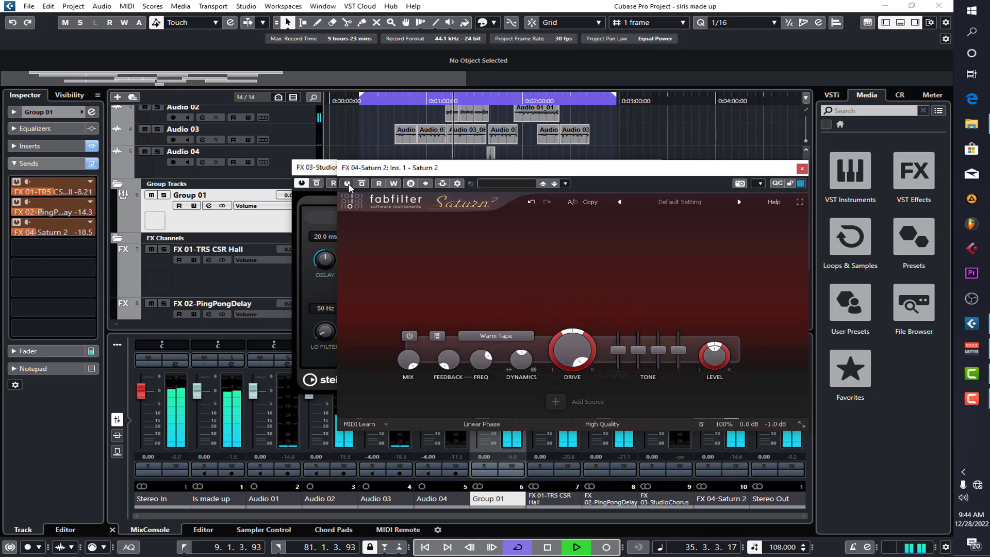
{"action": "left_click", "coordinate": [348, 184]}
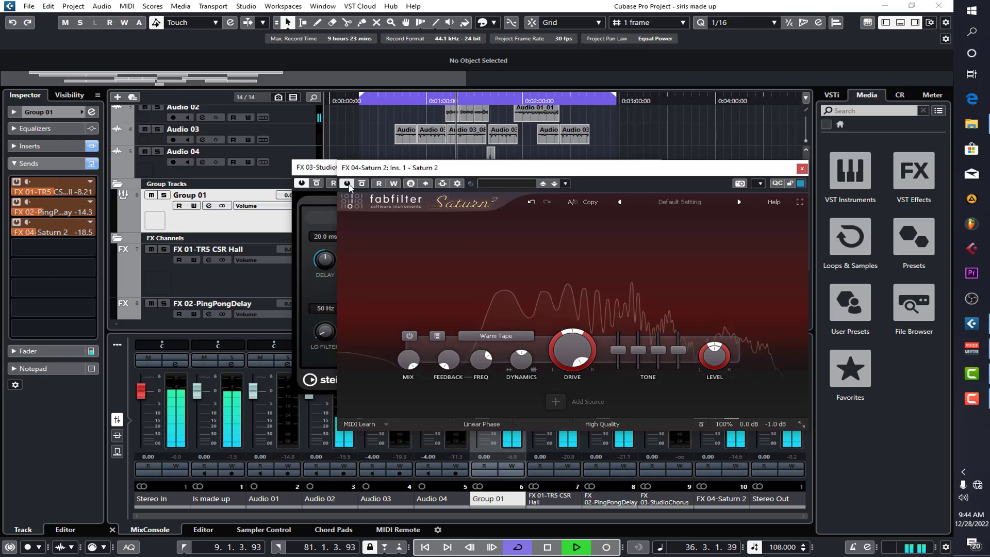
{"action": "key", "text": "space"}
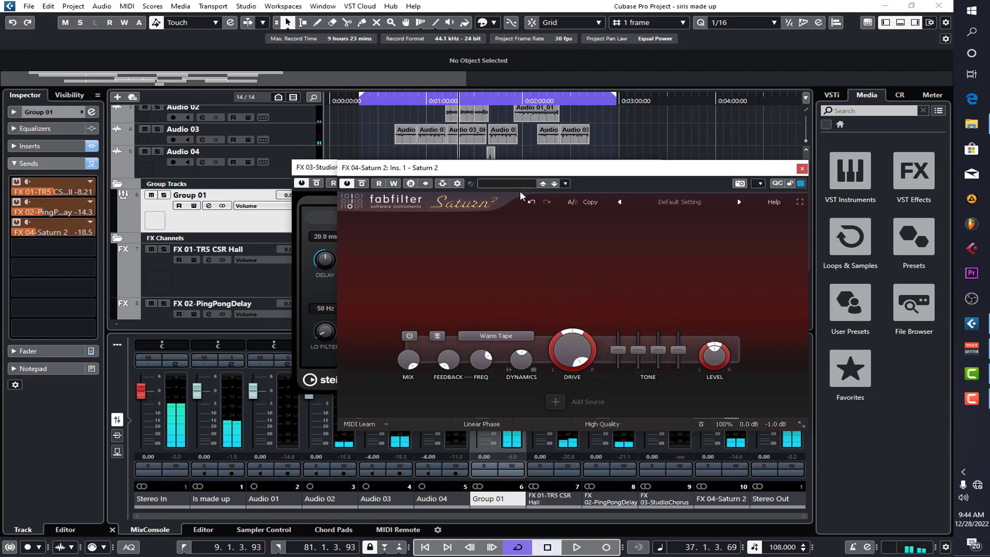
{"action": "left_click", "coordinate": [800, 169]}
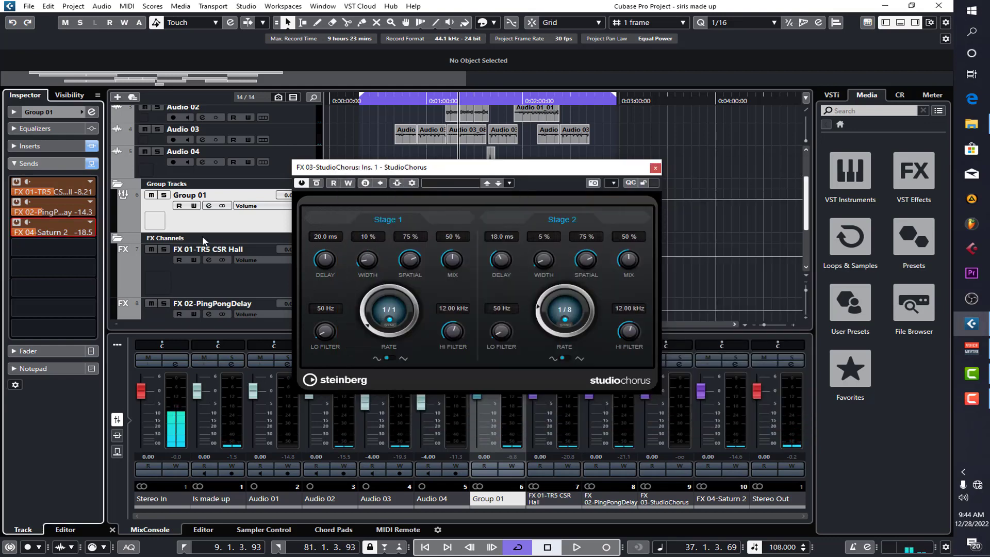
- Load the Chorus Light And Wide preset in StudioChorus on FX 03
{"action": "left_click", "coordinate": [52, 250]}
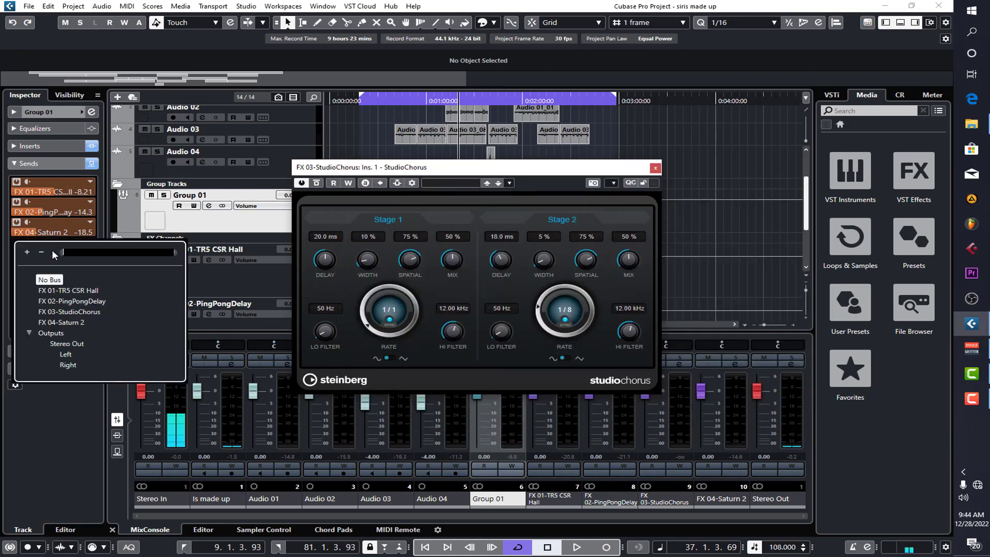
{"action": "left_click", "coordinate": [448, 181]}
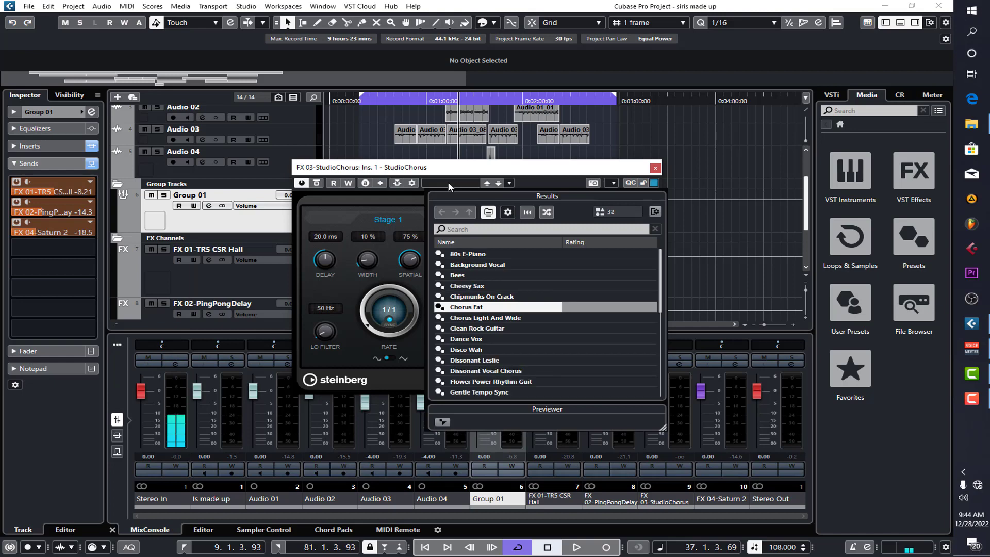
{"action": "left_click", "coordinate": [483, 320]}
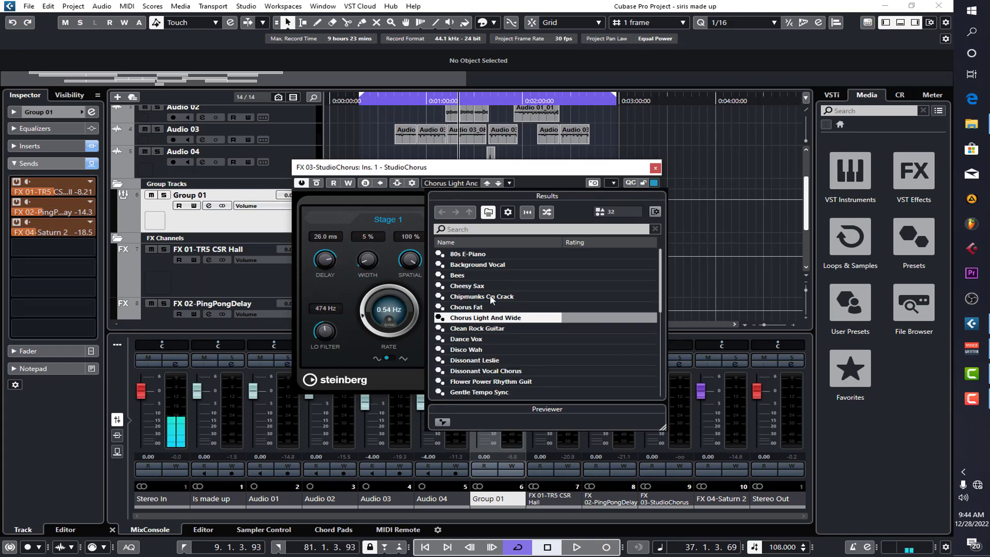
{"action": "left_click", "coordinate": [573, 175]}
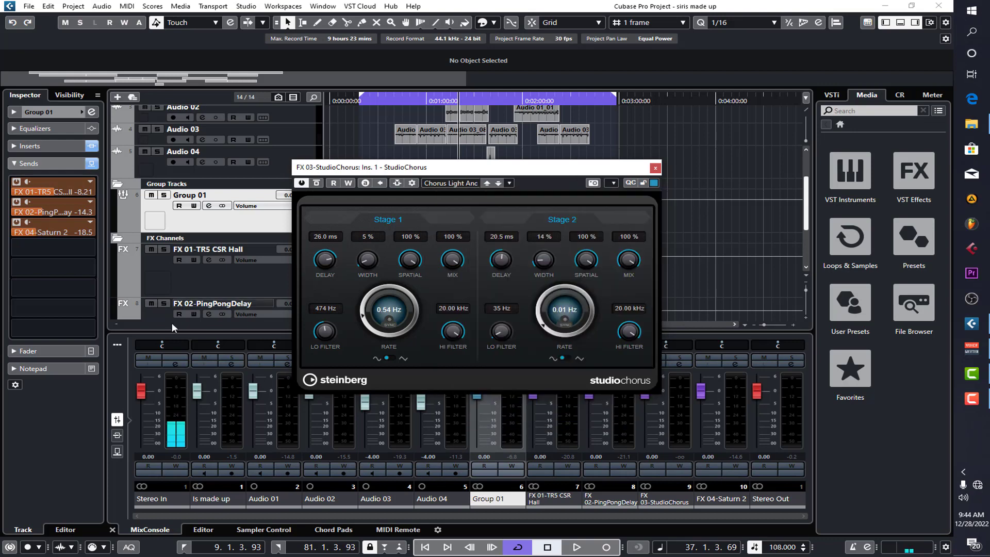
- Add an active send from Group 01 to FX 03-StudioChorus in the fourth slot, solo Group 01, and set the send level to 6.02
{"action": "left_click", "coordinate": [61, 249]}
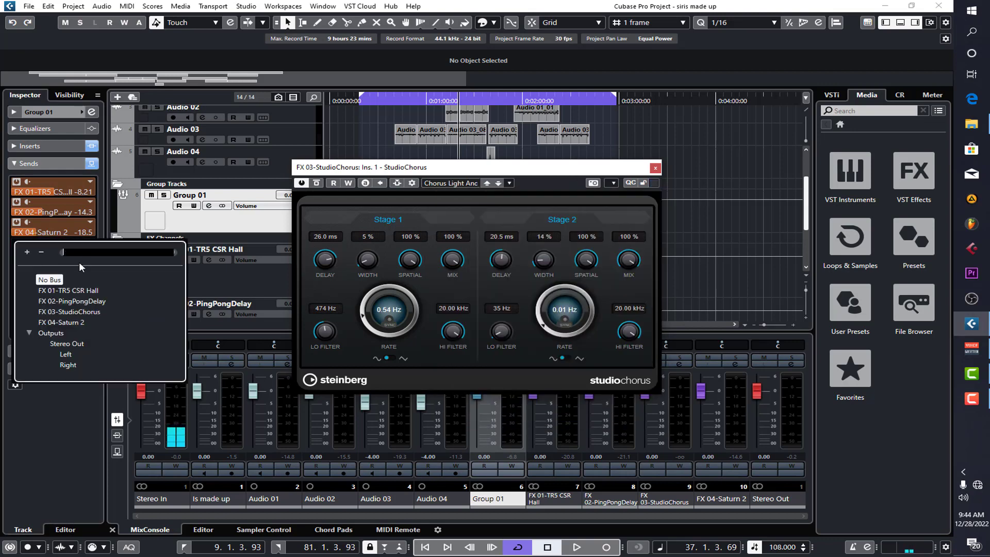
{"action": "left_click", "coordinate": [73, 310]}
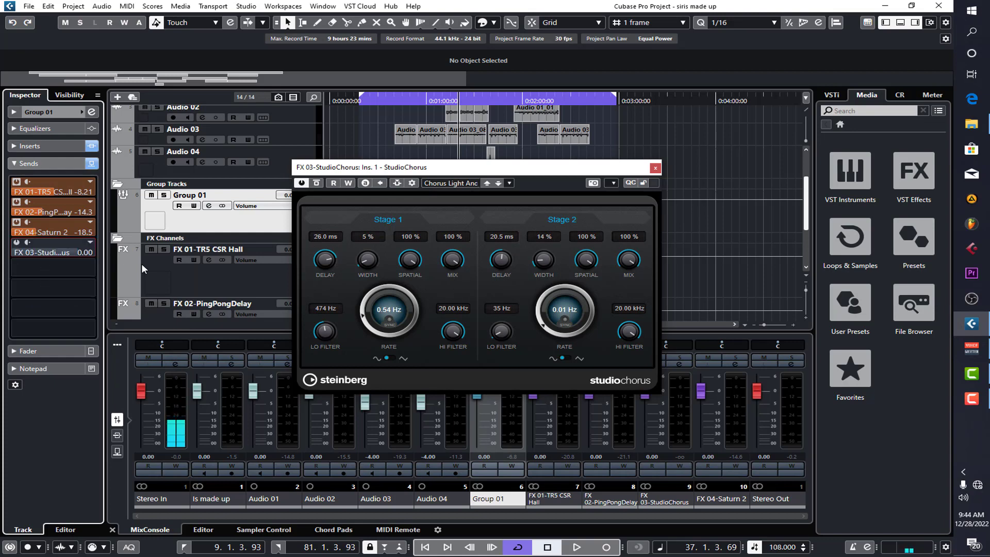
{"action": "key", "text": "s"}
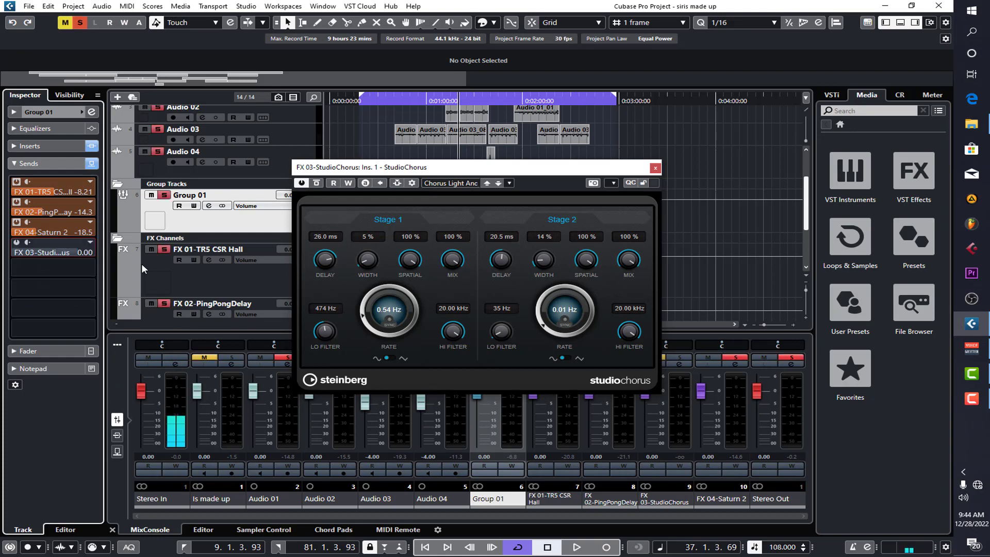
{"action": "left_click", "coordinate": [17, 243]}
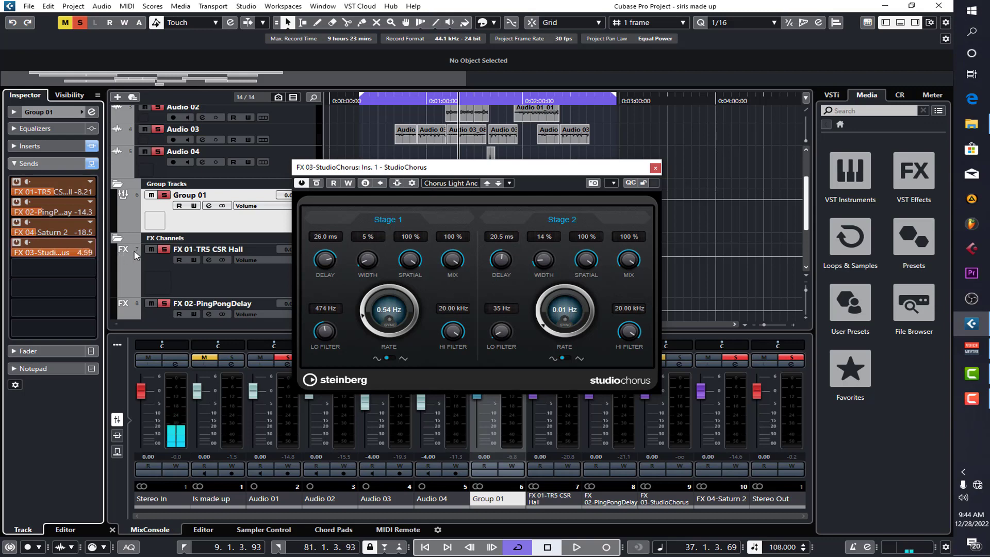
{"action": "left_click_drag", "start_coordinate": [134, 255], "coordinate": [242, 207]}
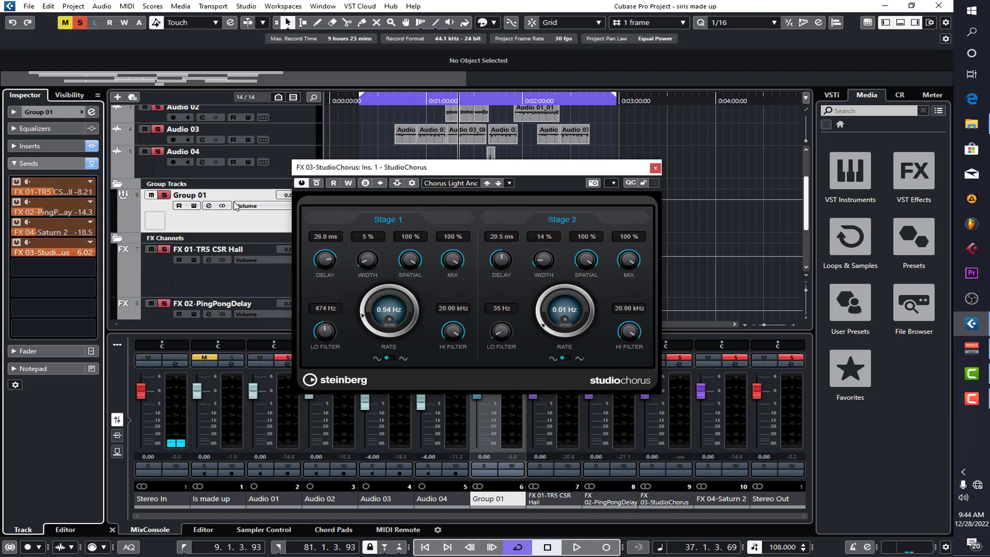
- Play the soloed Group 01 from shortly before 0:01:00 to hear the StudioChorus send, and stop playback
{"action": "key", "text": "space"}
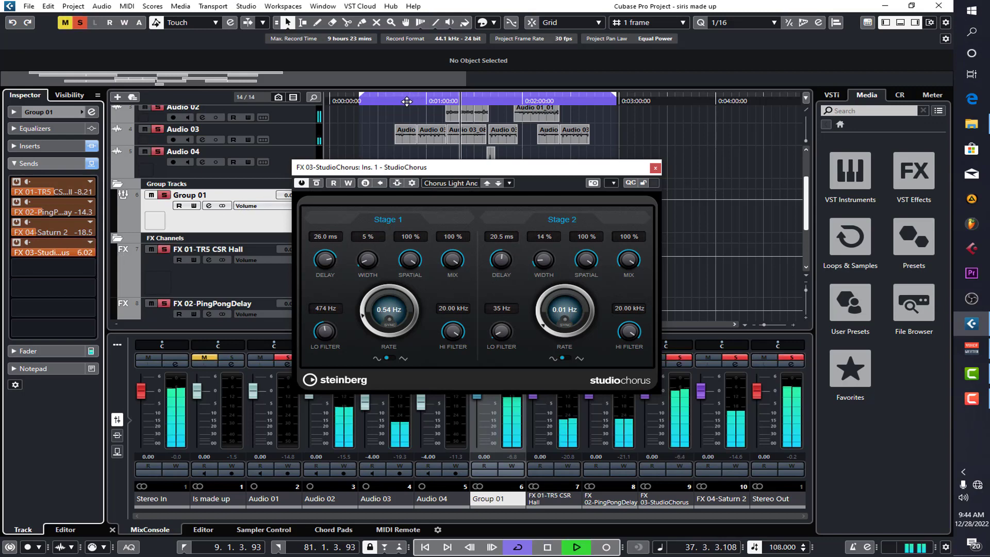
{"action": "left_click", "coordinate": [407, 101]}
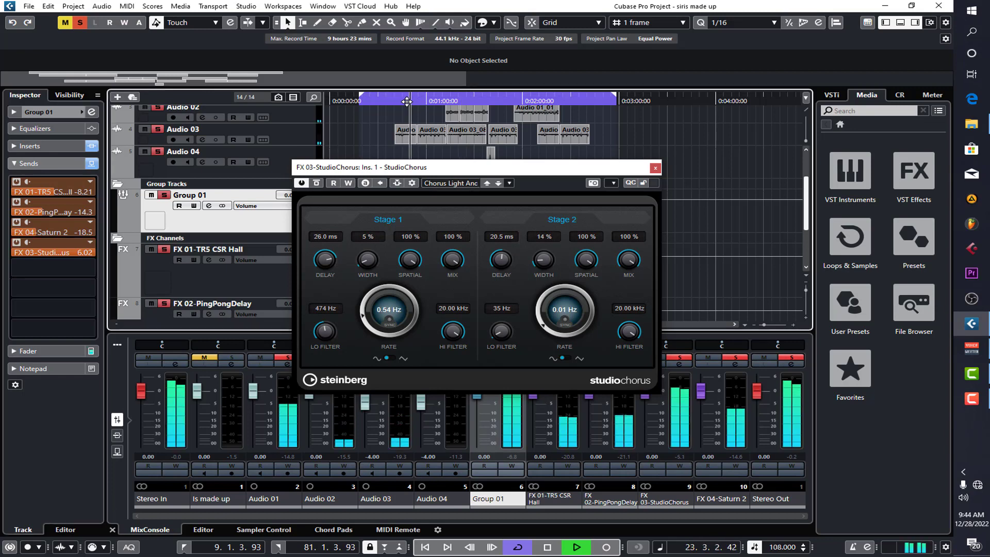
{"action": "key", "text": "space"}
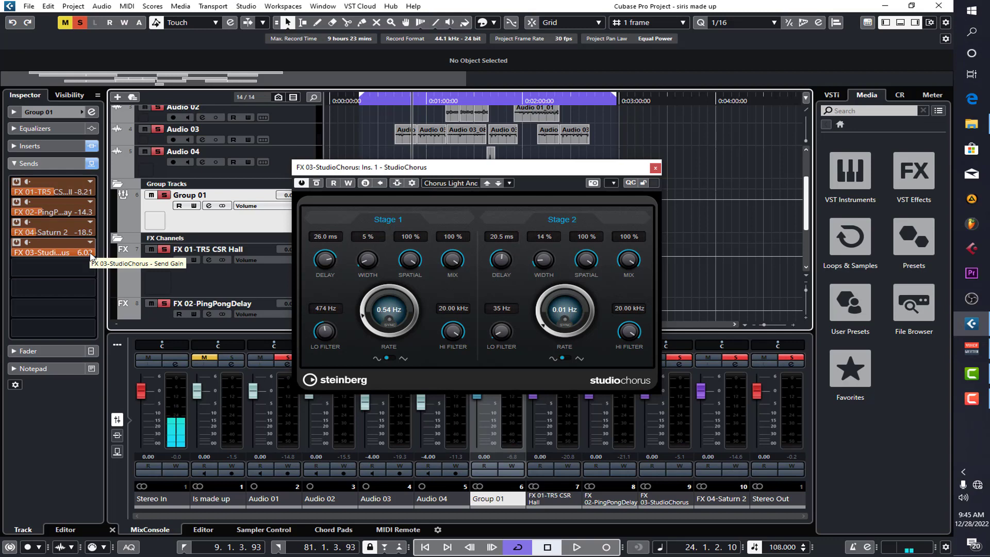
- Load the Chorus Fat preset in StudioChorus on FX 03
{"action": "left_click", "coordinate": [450, 182]}
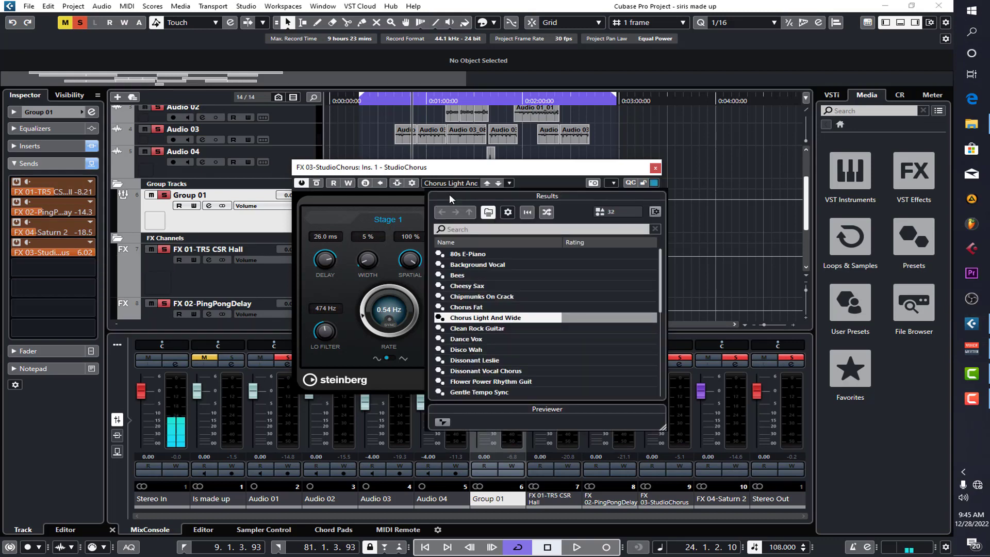
{"action": "left_click", "coordinate": [473, 308]}
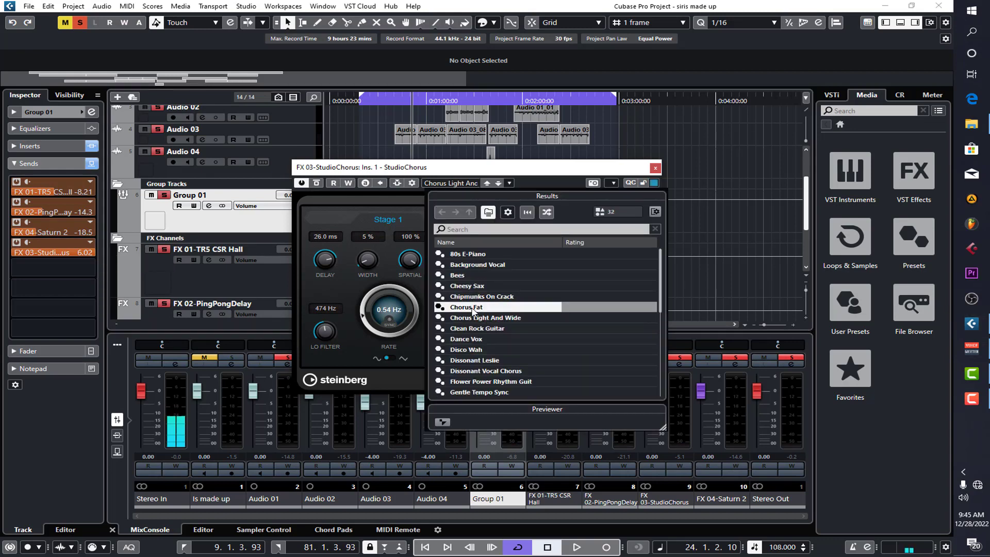
{"action": "left_click", "coordinate": [577, 170]}
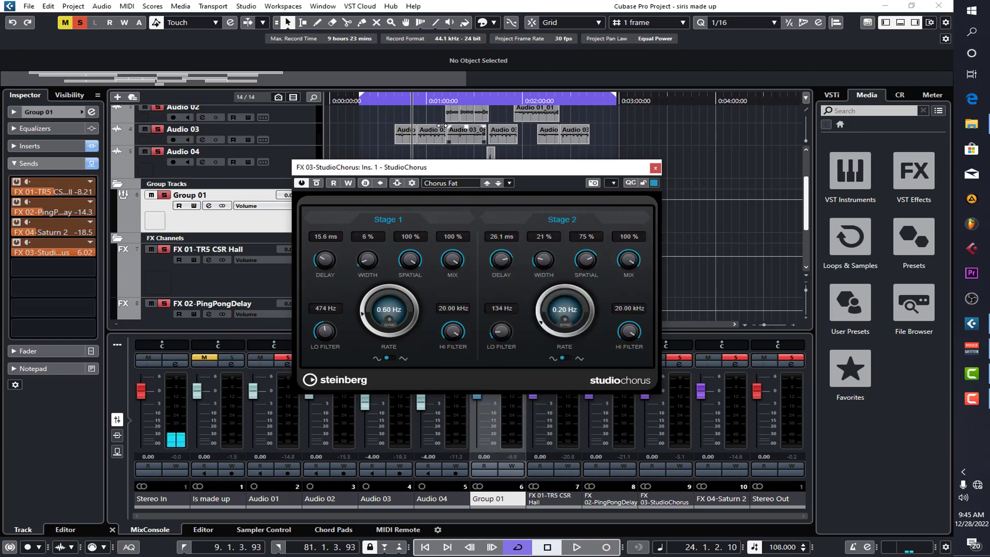
- Play from shortly before 0:01:00 and lower the Group 01 send to FX 03-StudioChorus to -20.6
{"action": "left_click", "coordinate": [402, 101]}
{"action": "key", "text": "space"}
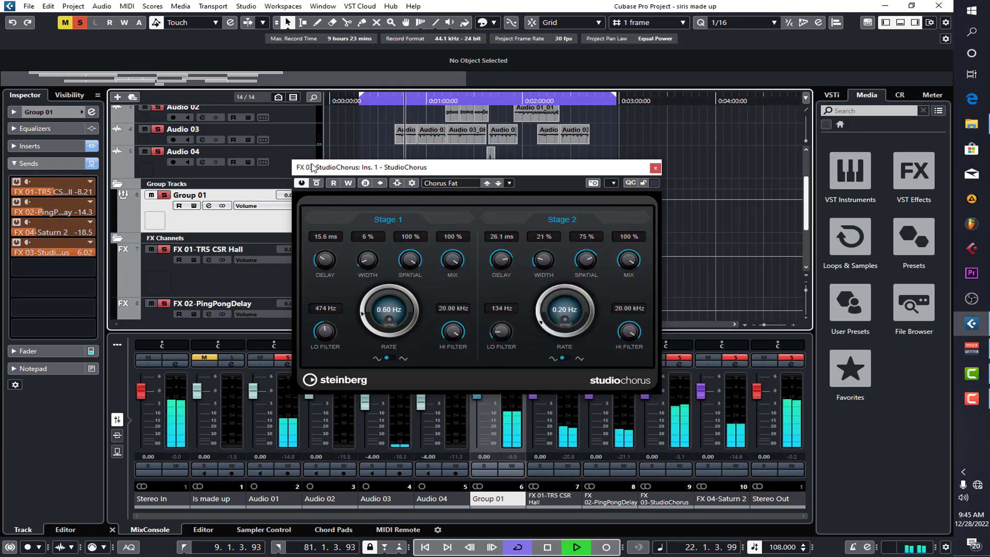
{"action": "left_click_drag", "start_coordinate": [52, 253], "coordinate": [1, 274]}
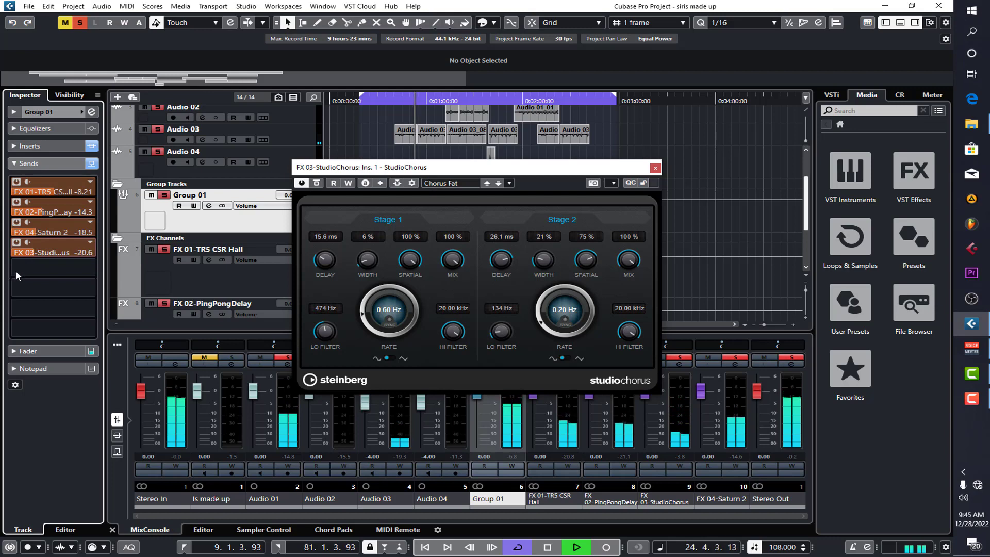
{"action": "scroll", "coordinate": [26, 256], "scroll_direction": "down", "scroll_amount": 2}
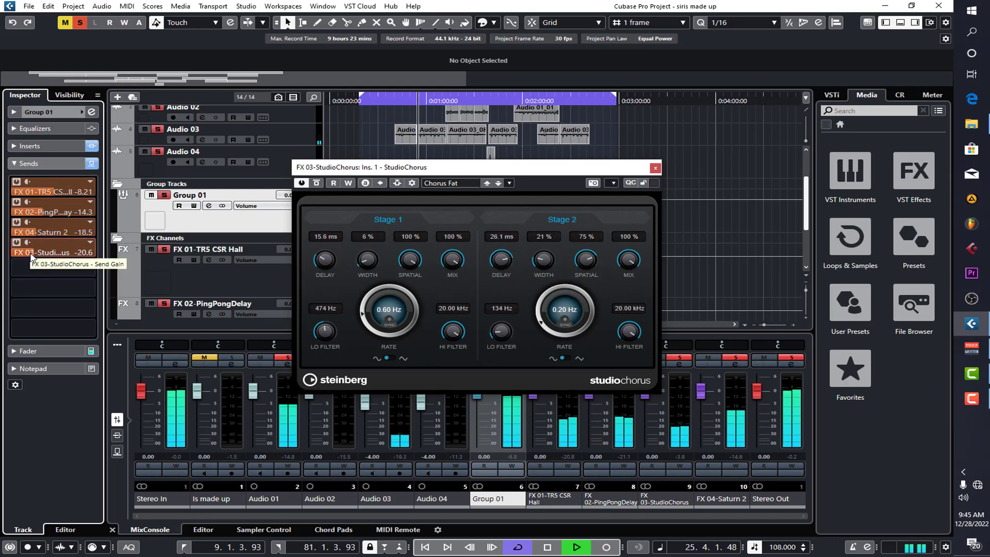
- Clear all mute and solo states, listen to the chorus send in the full mix, and stop playback
{"action": "key", "text": "alt+m"}
{"action": "key", "text": "alt+s"}
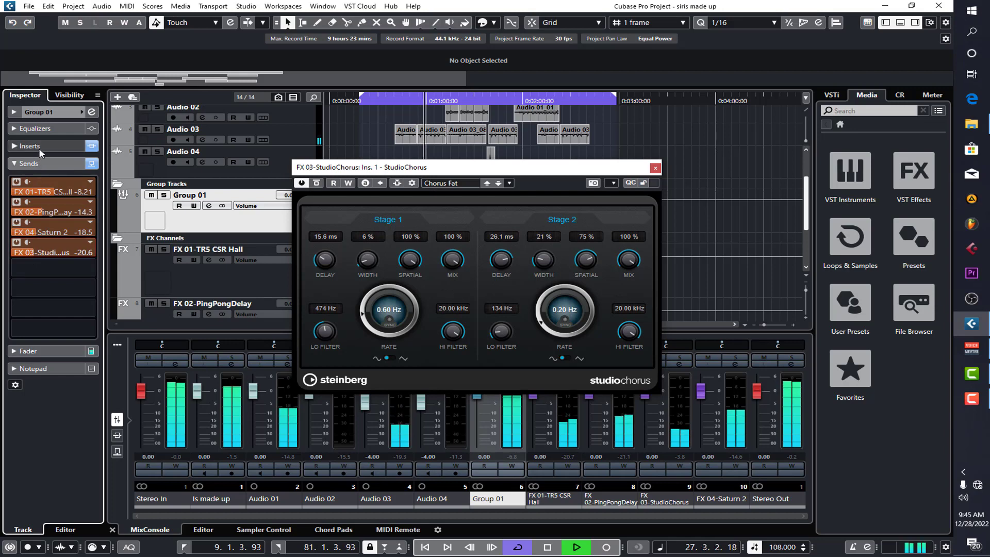
{"action": "key", "text": "space"}
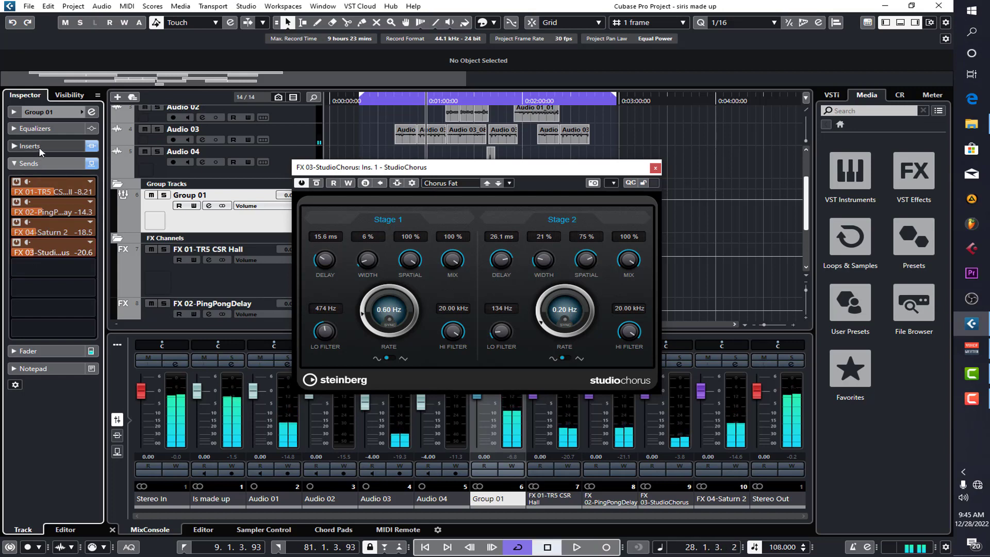
- Inspect the VSTDynamics insert on Group 01, close it, and place the playback cursor near 0:00:40
{"action": "left_click", "coordinate": [39, 147]}
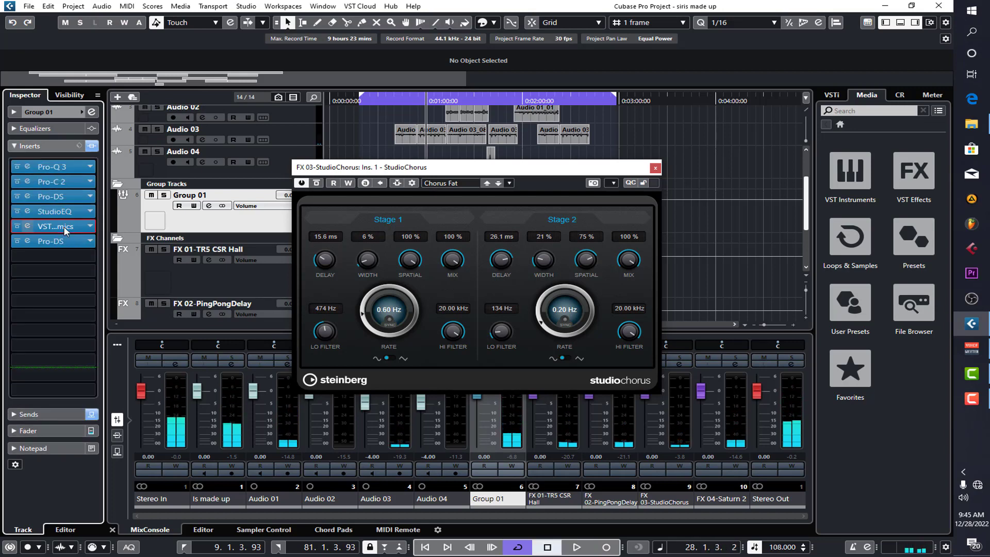
{"action": "left_click", "coordinate": [28, 226]}
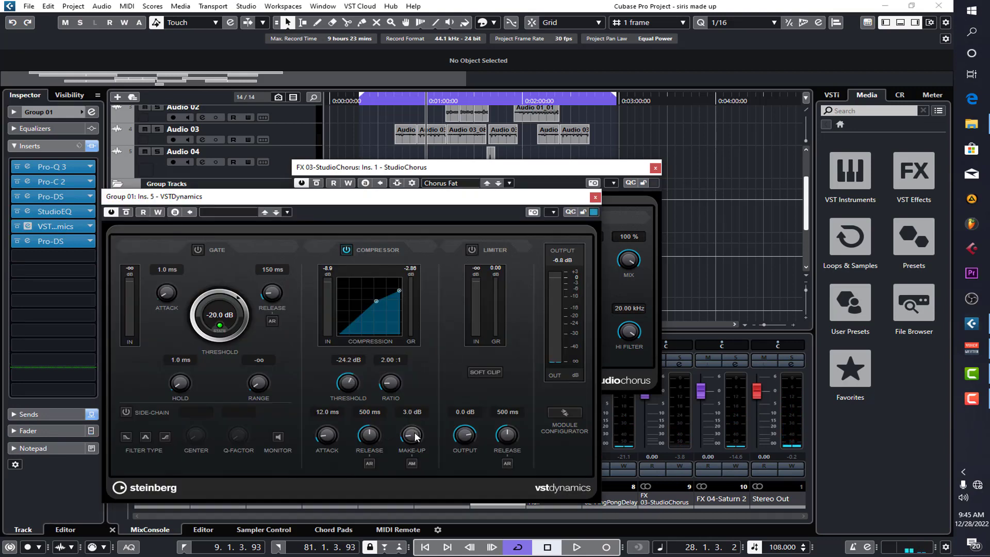
{"action": "left_click", "coordinate": [595, 197]}
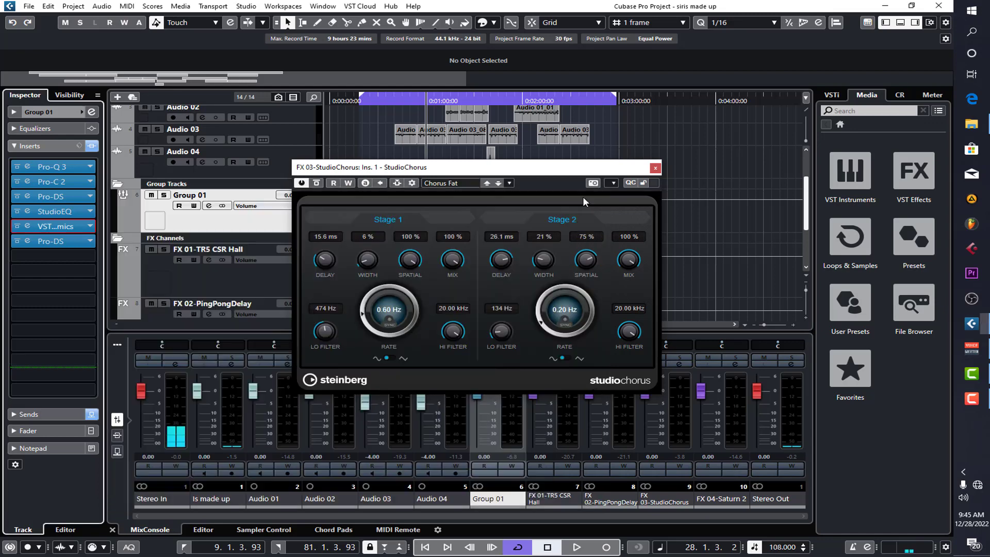
{"action": "left_click", "coordinate": [394, 100]}
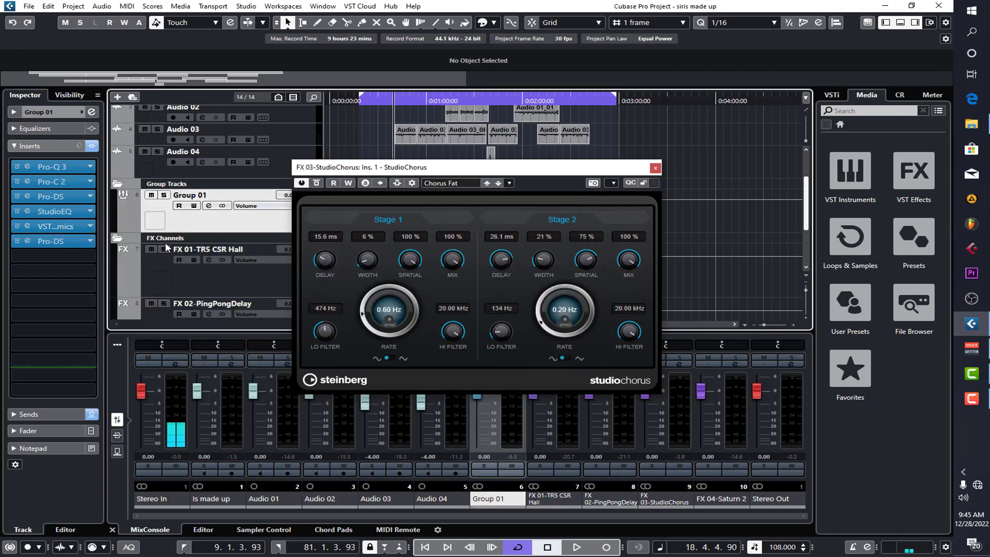
- Review the Group 01 sends and inserts while playing the mix, and close the FX 03-StudioChorus plugin window
{"action": "left_click", "coordinate": [50, 415]}
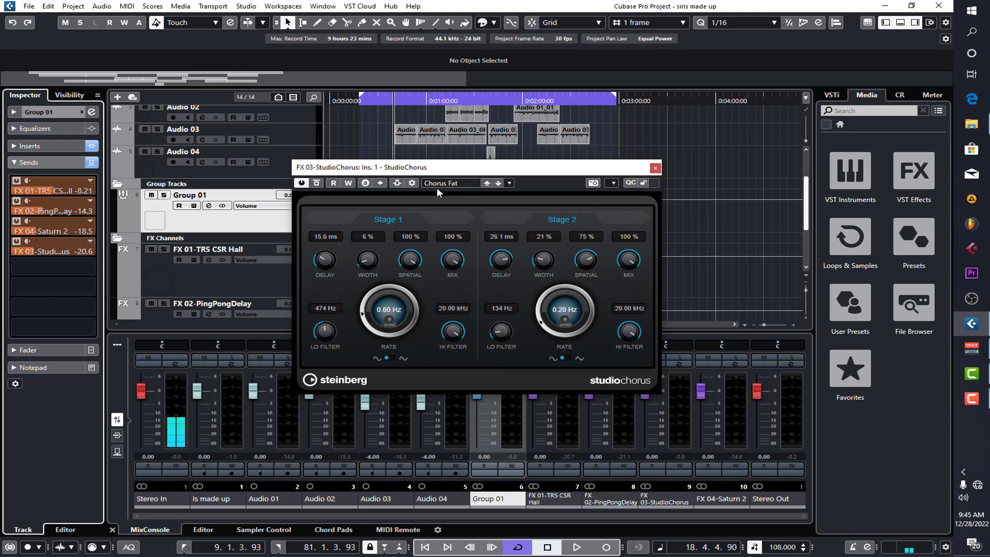
{"action": "left_click", "coordinate": [461, 172]}
{"action": "key", "text": "space"}
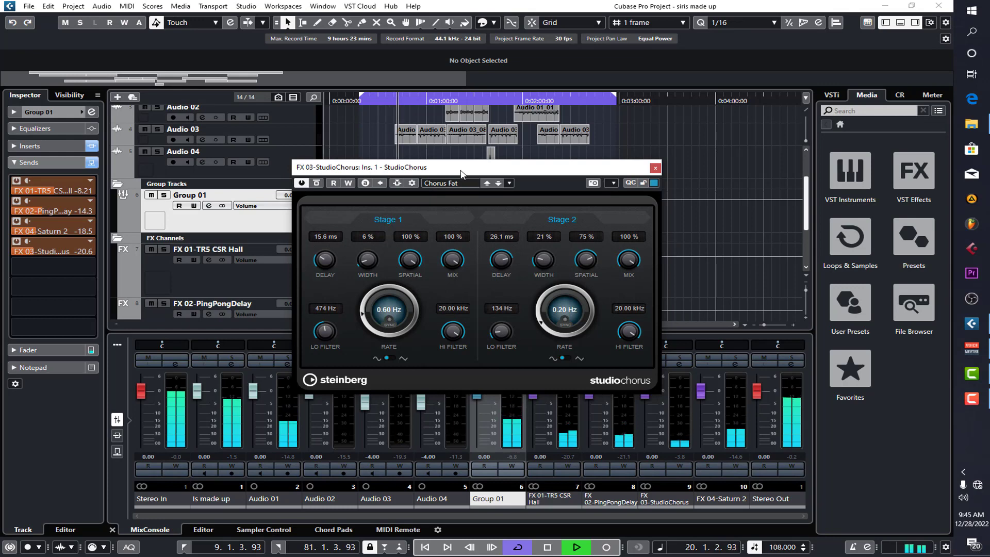
{"action": "left_click", "coordinate": [26, 147]}
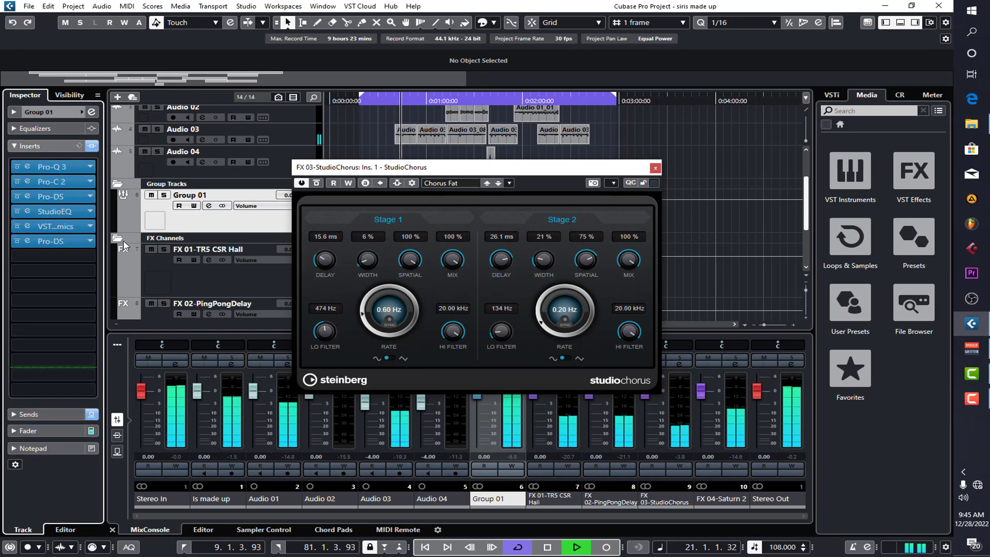
{"action": "left_click", "coordinate": [655, 167]}
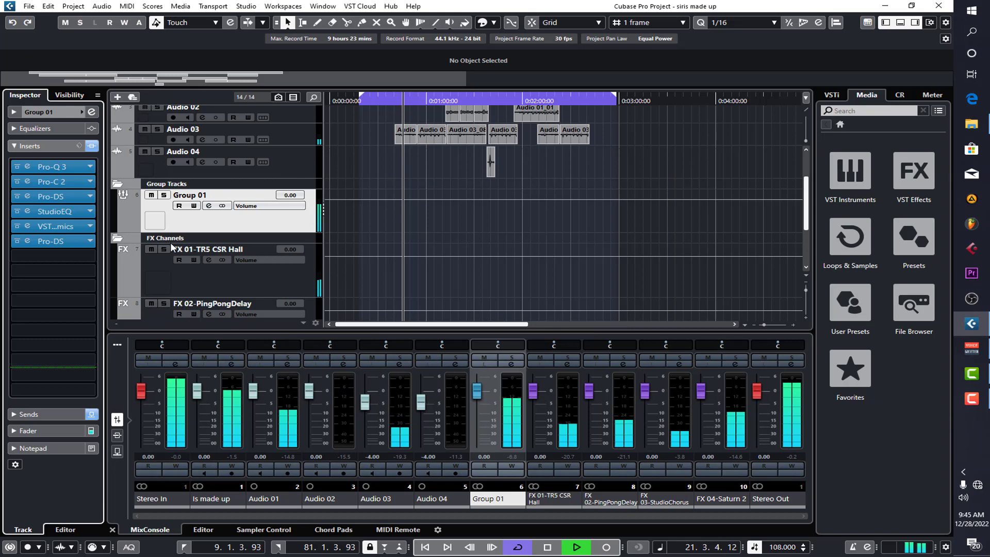
- Set the compressor threshold in Group 01's VSTDynamics insert to -25.4 dB and close the plugin
{"action": "left_click", "coordinate": [61, 228]}
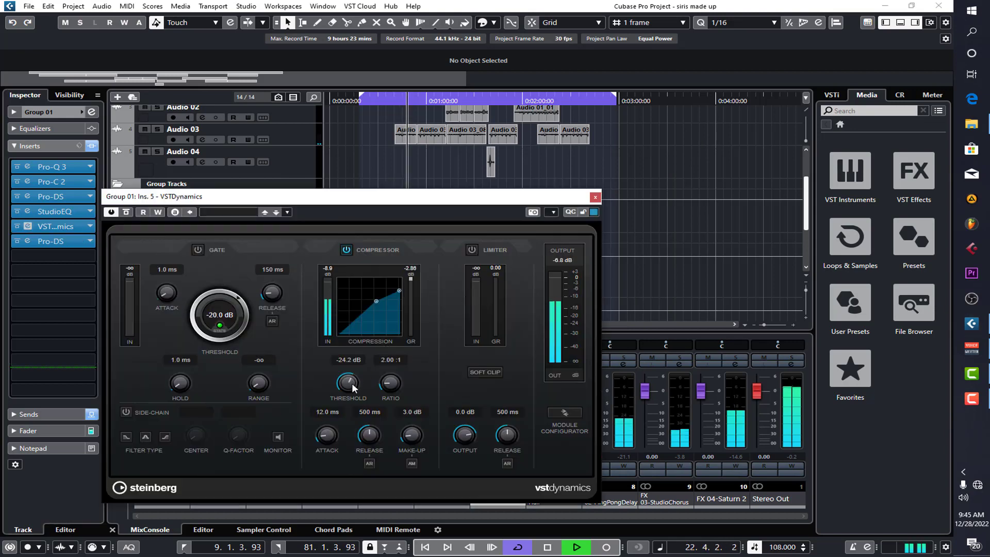
{"action": "left_click_drag", "start_coordinate": [352, 382], "coordinate": [351, 385]}
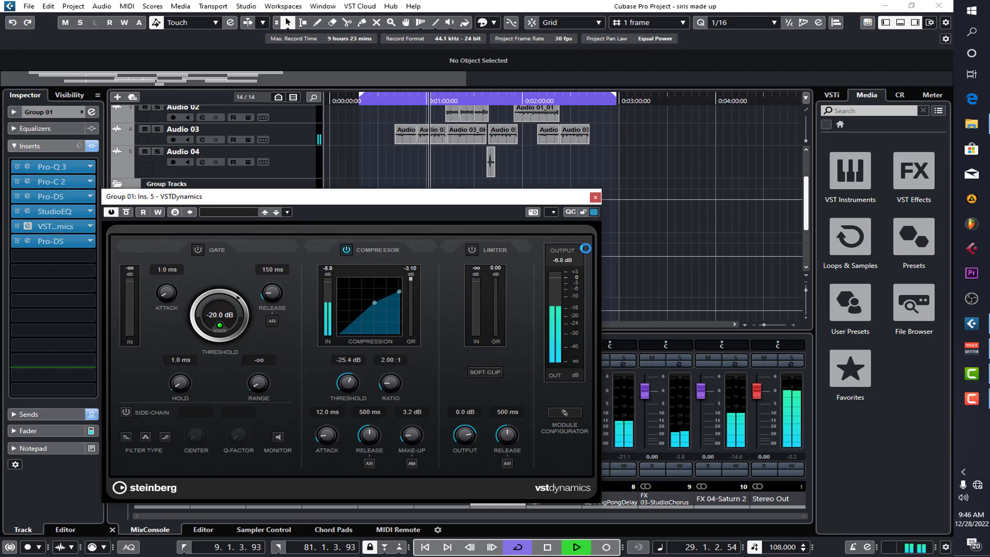
{"action": "left_click", "coordinate": [595, 197]}
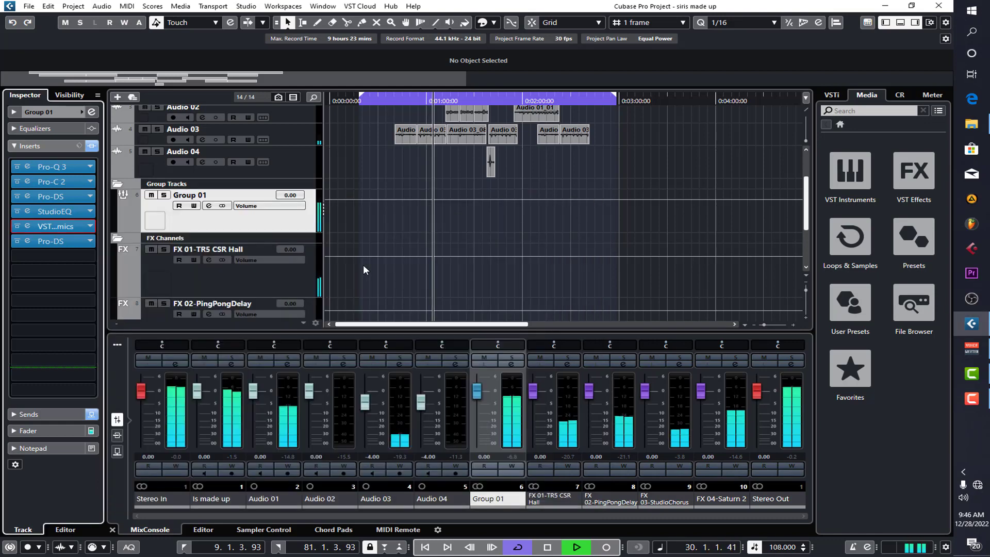
- Collapse the FX Channels and Group Tracks folders and stop playback
{"action": "left_click", "coordinate": [120, 238]}
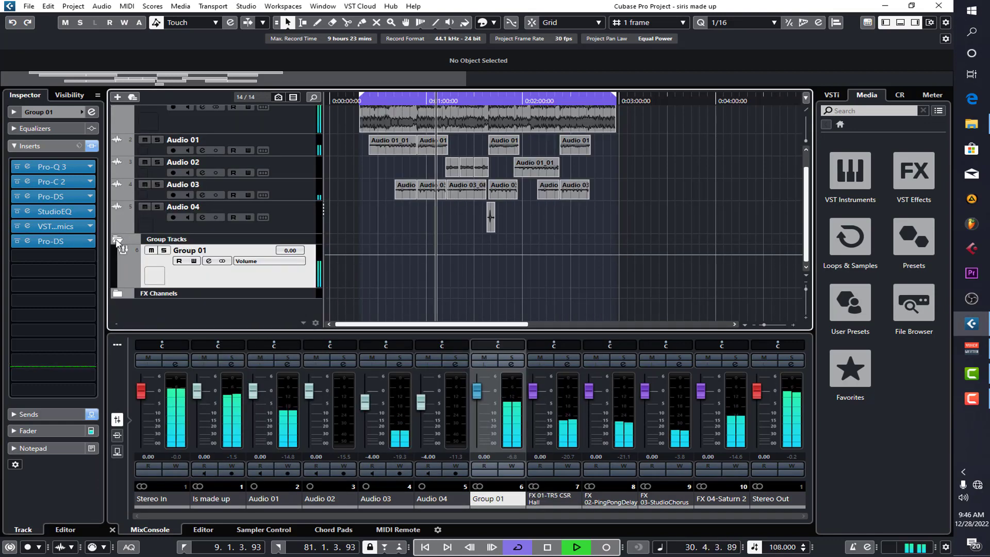
{"action": "left_click", "coordinate": [120, 219]}
{"action": "key", "text": "space"}
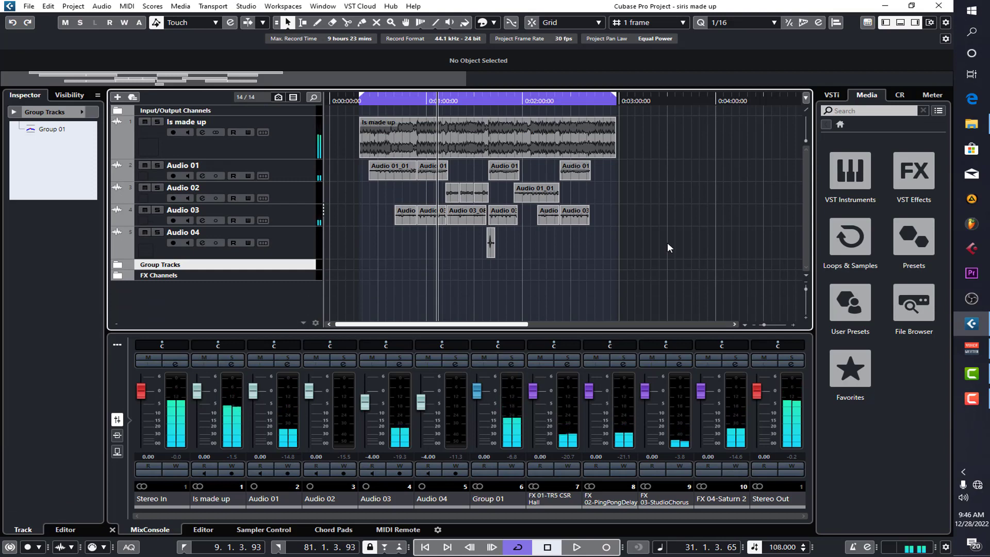
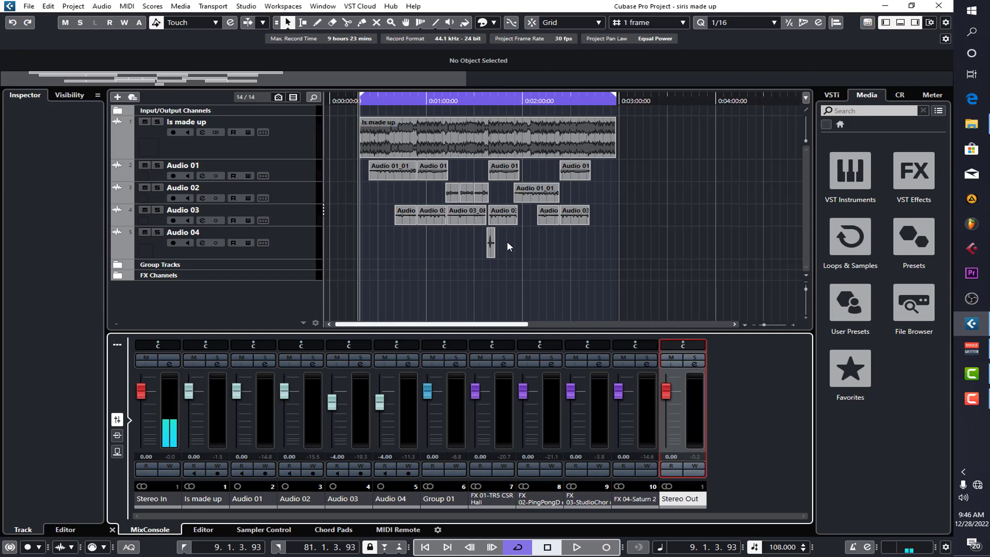
- Export the Stereo Out mixdown as the Wave file siris made up, with the Music folder as its destination
{"action": "left_click", "coordinate": [29, 7]}
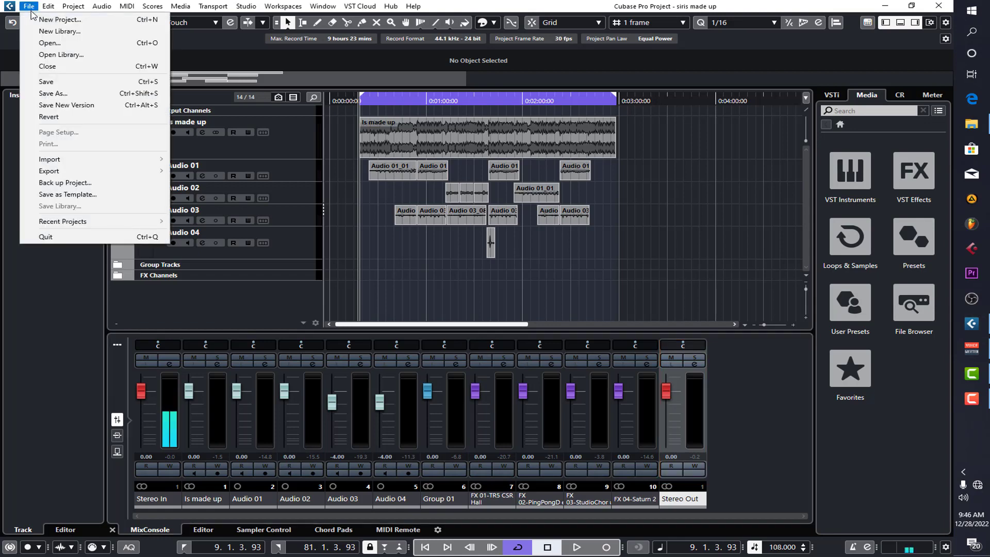
{"action": "mouse_move", "coordinate": [92, 170]}
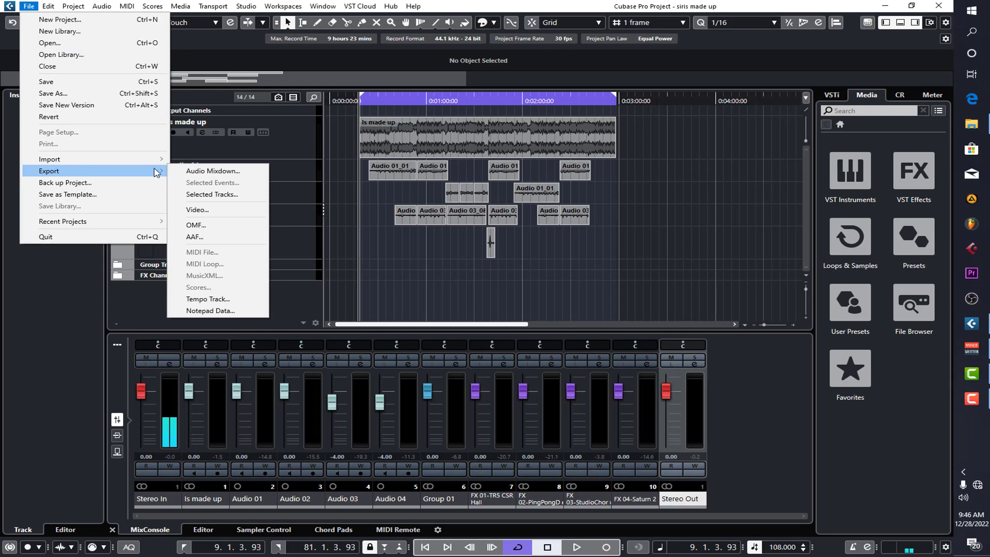
{"action": "left_click", "coordinate": [211, 170]}
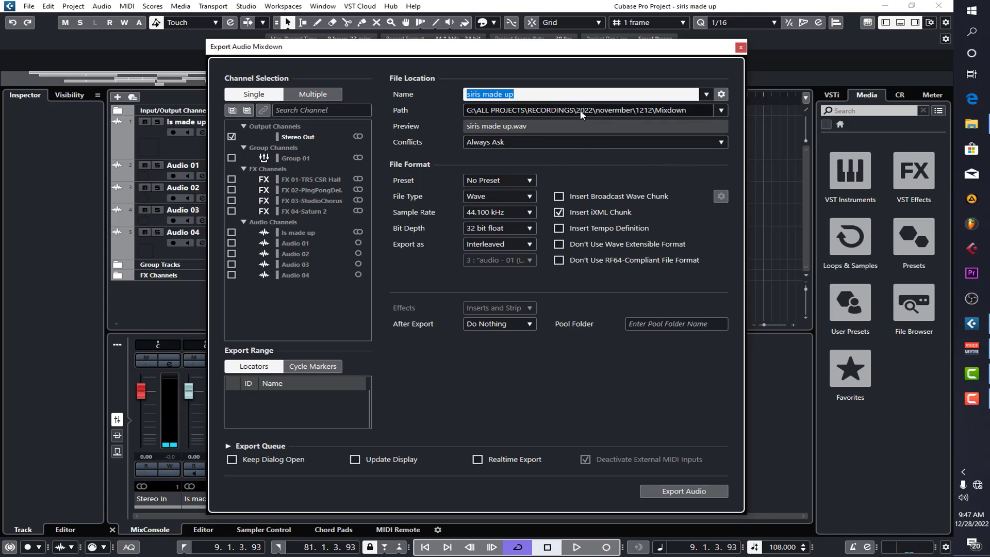
{"action": "left_click", "coordinate": [720, 110]}
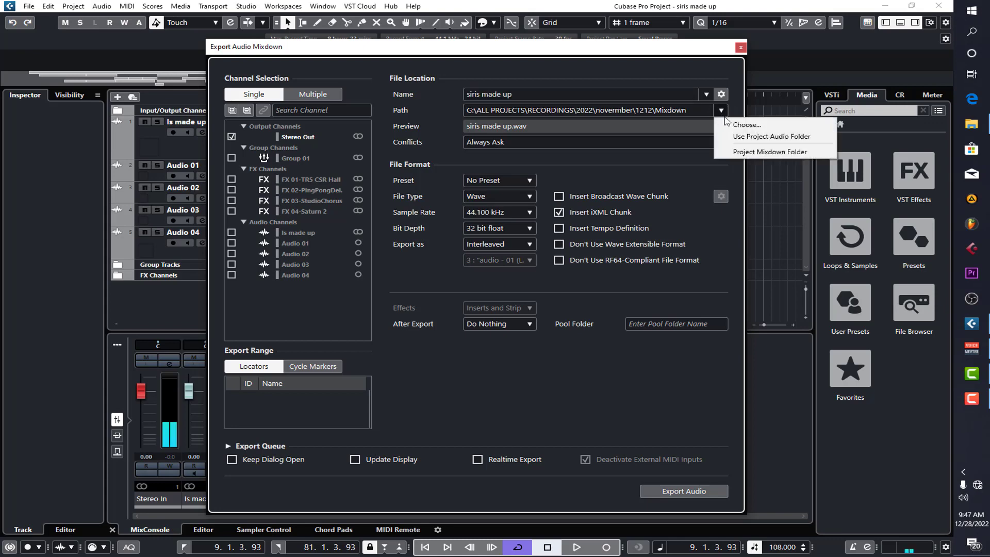
{"action": "left_click", "coordinate": [746, 125]}
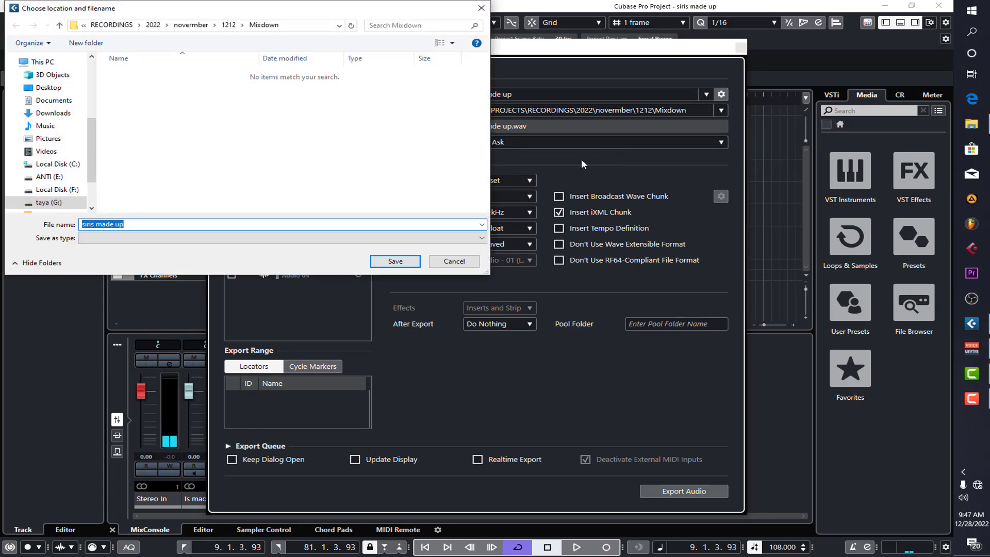
{"action": "left_click", "coordinate": [63, 128]}
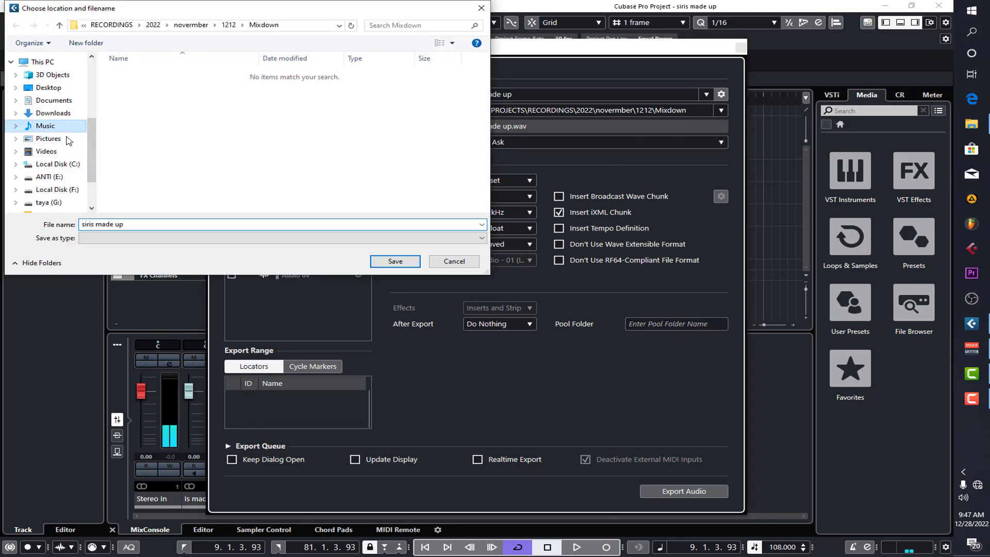
{"action": "left_click", "coordinate": [395, 261]}
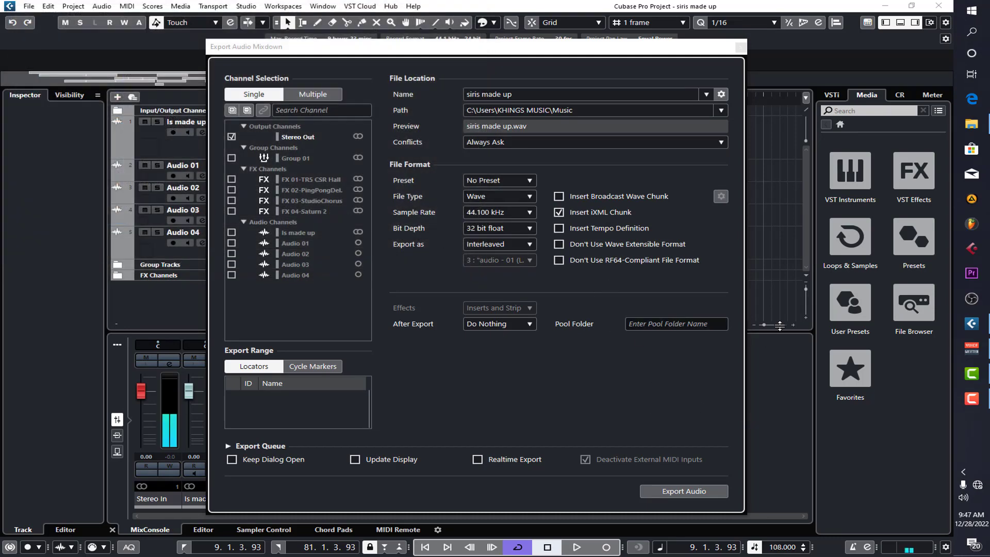
{"action": "left_click", "coordinate": [689, 488]}
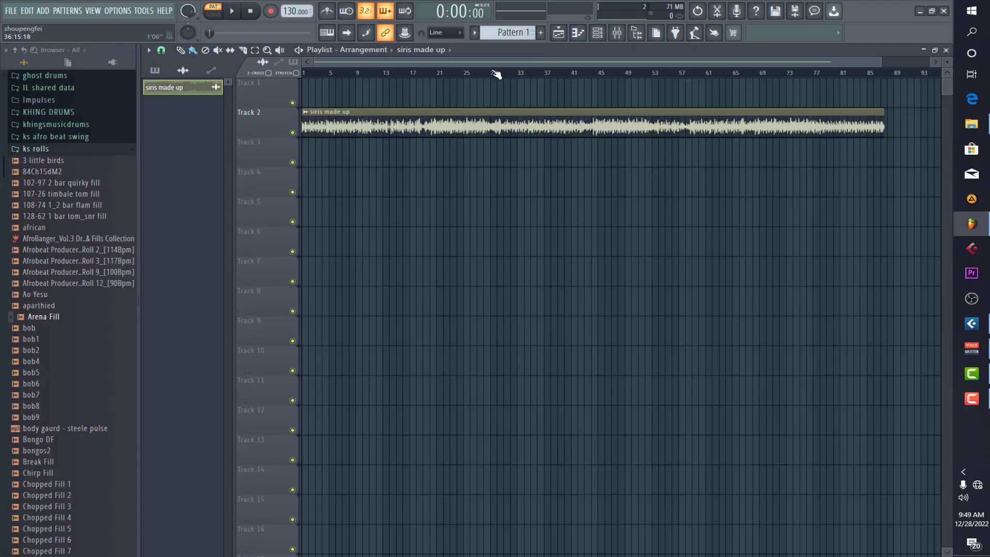
- In FL Studio, enlarge Track 2 holding the siris made up clip and switch playback to song mode
{"action": "left_click_drag", "start_coordinate": [275, 137], "coordinate": [275, 267]}
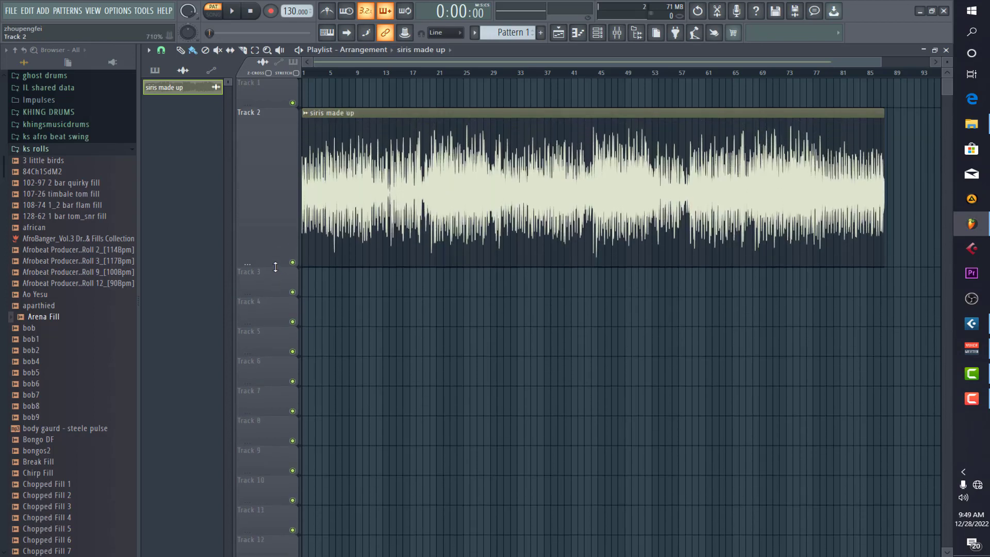
{"action": "left_click_drag", "start_coordinate": [877, 62], "coordinate": [866, 63]}
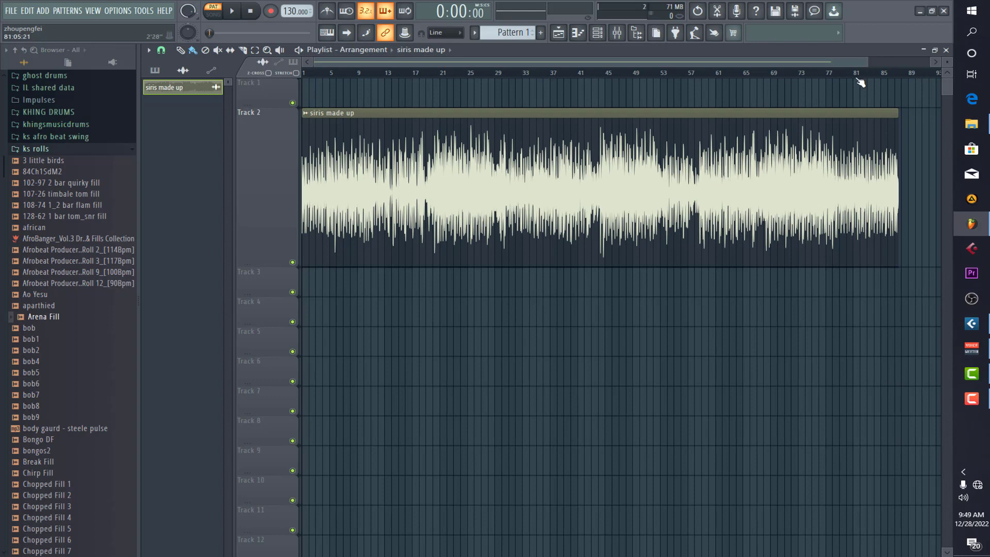
{"action": "left_click", "coordinate": [222, 22]}
- Delete the Fruity Limiter from slot 10 of the mixer's Master track
{"action": "left_click", "coordinate": [617, 33]}
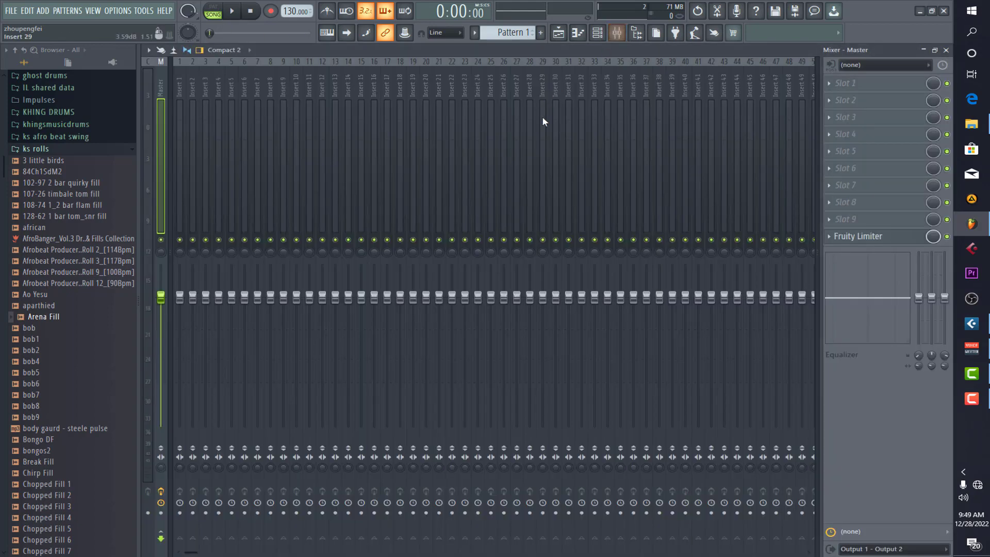
{"action": "left_click", "coordinate": [829, 236]}
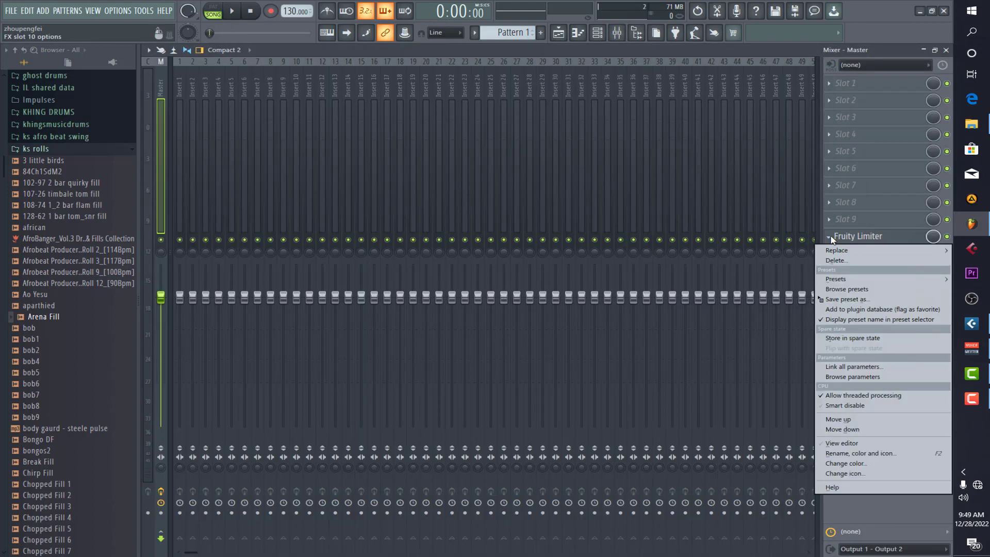
{"action": "left_click", "coordinate": [835, 261]}
{"action": "left_click", "coordinate": [536, 320]}
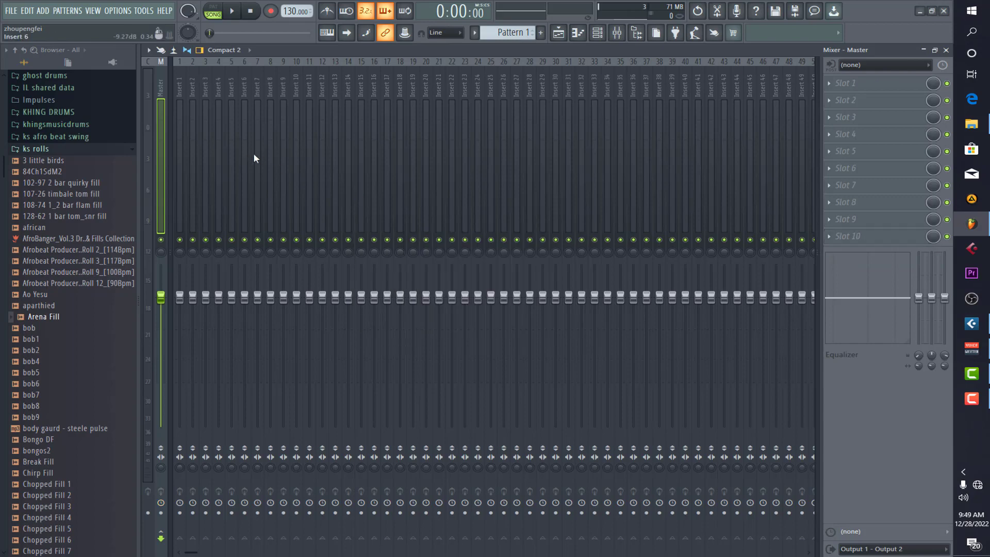
- Route the siris made up channel to mixer Insert 5 and load WaveShell-VST3 7.1 with the G-Master Buss Compressor in its first slot
{"action": "right_click", "coordinate": [228, 163]}
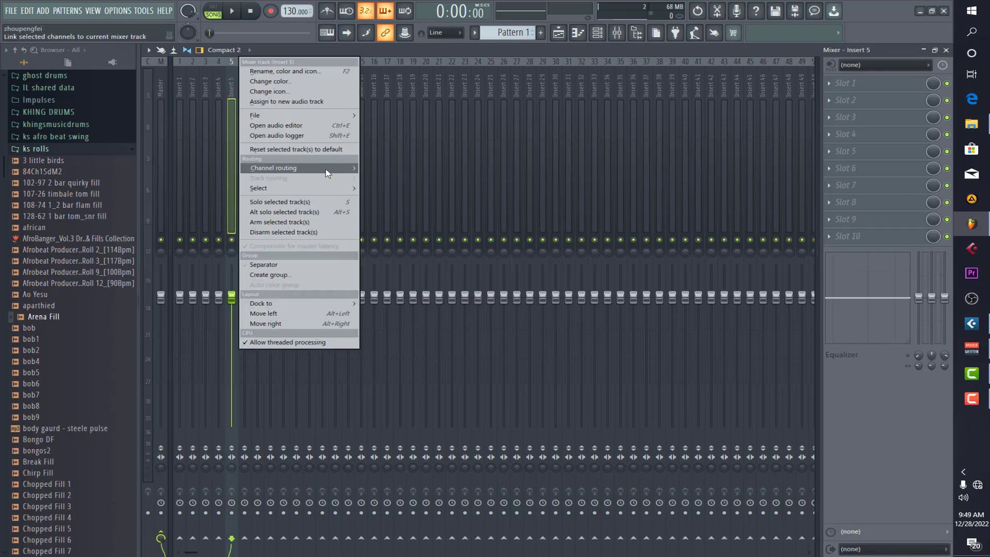
{"action": "left_click", "coordinate": [407, 168]}
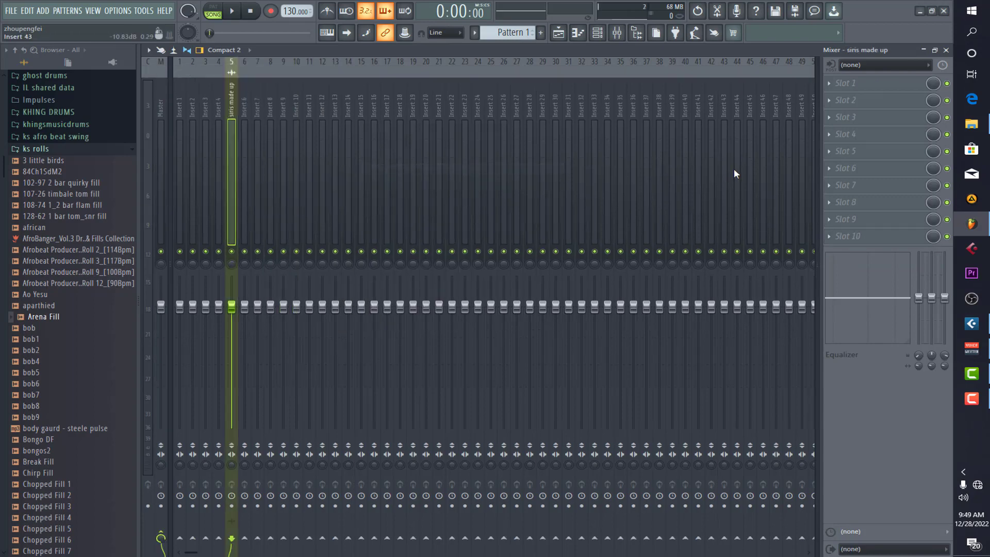
{"action": "left_click", "coordinate": [888, 86]}
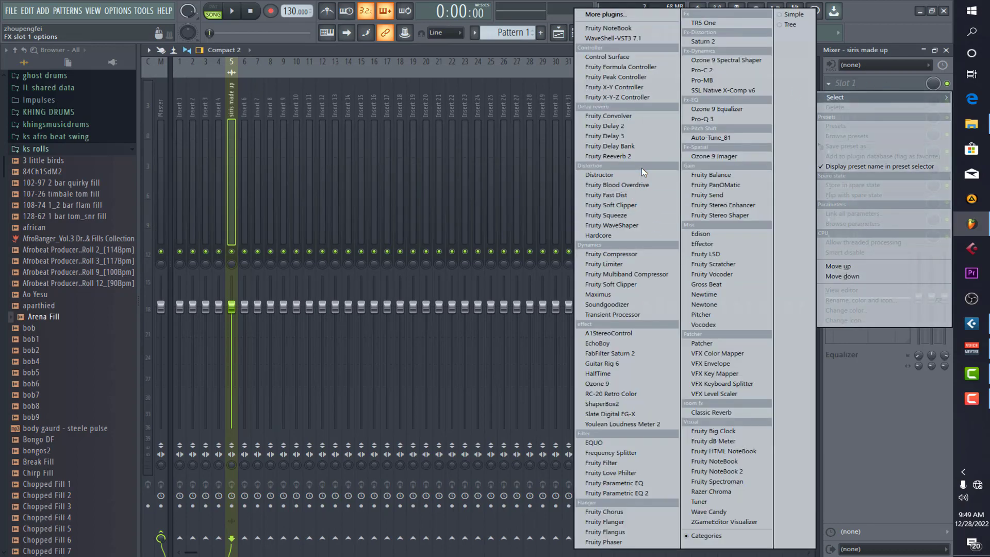
{"action": "left_click", "coordinate": [630, 39]}
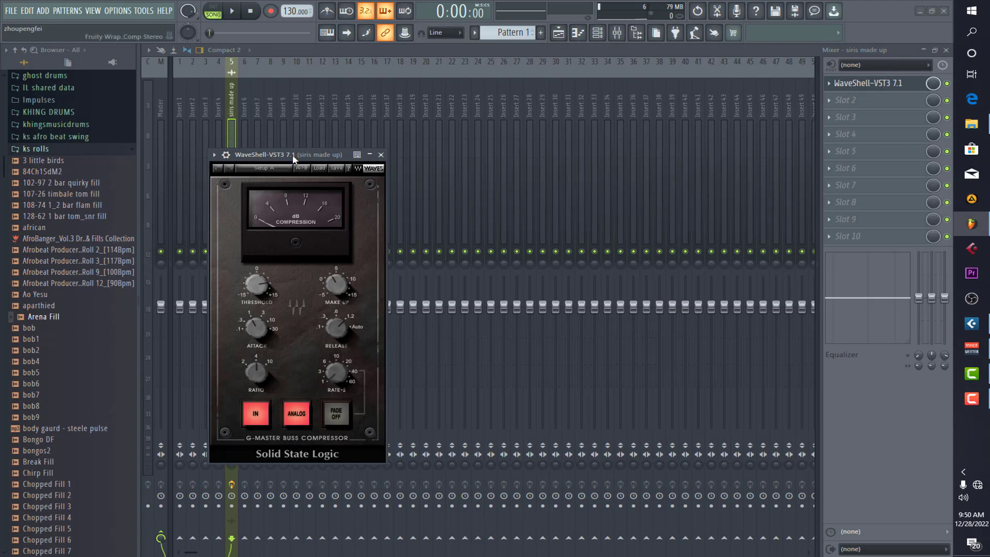
- Place the playlist position at 0:33:23 and select the song section from about bar 20 to bar 30
{"action": "left_click", "coordinate": [562, 32]}
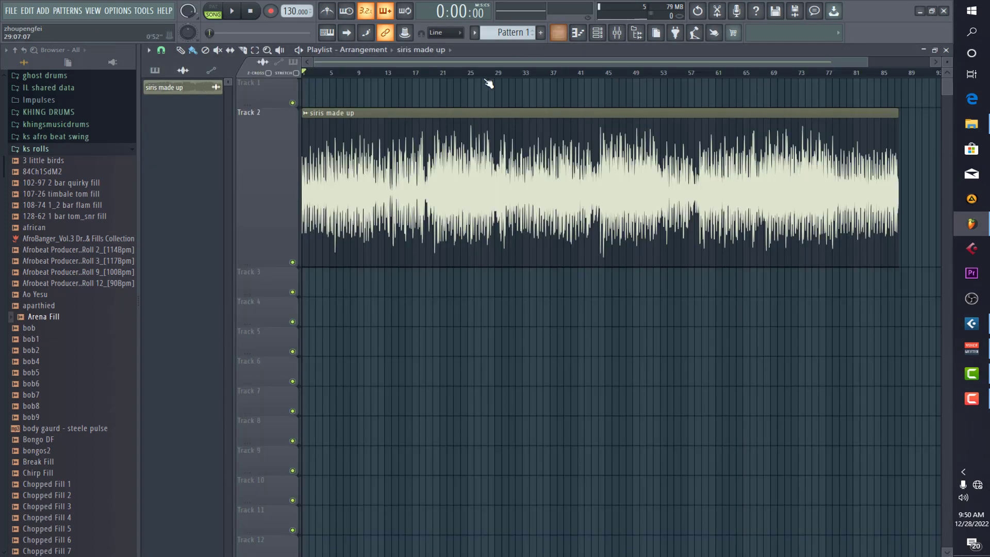
{"action": "left_click_drag", "start_coordinate": [436, 74], "coordinate": [429, 73]}
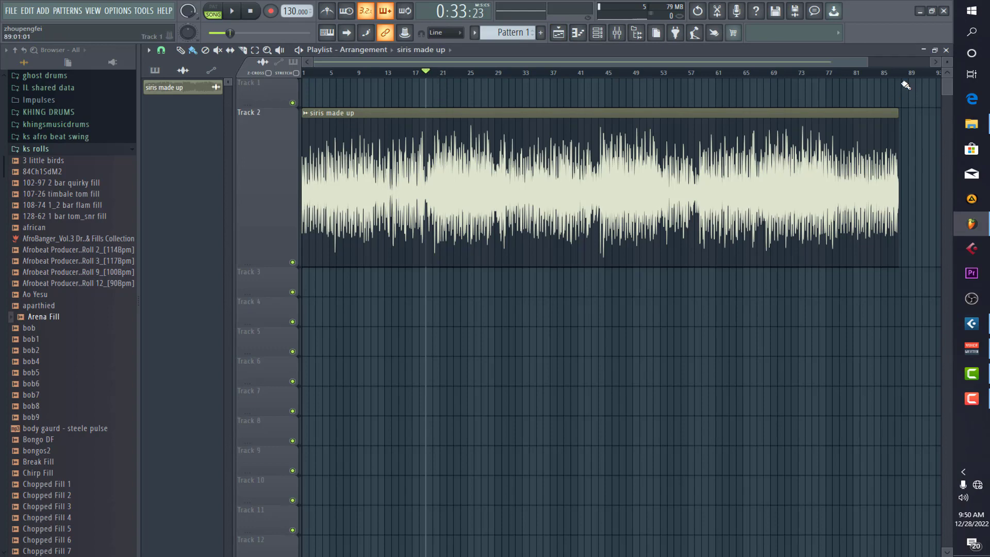
{"action": "left_click", "coordinate": [871, 64]}
{"action": "left_click_drag", "start_coordinate": [871, 68], "coordinate": [649, 62]}
{"action": "left_click", "coordinate": [518, 73]}
{"action": "left_click_drag", "start_coordinate": [520, 73], "coordinate": [614, 112]}
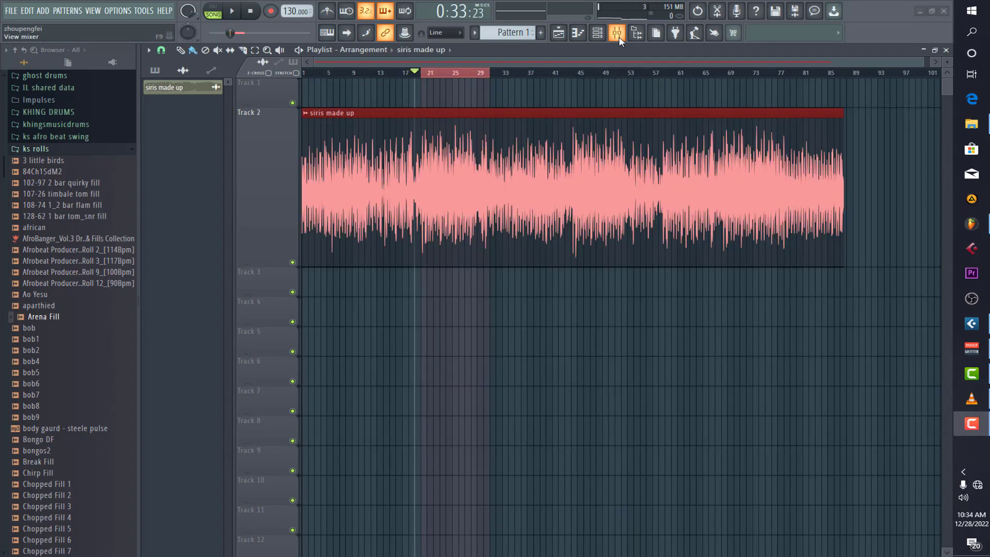
- Open the siris made up insert's G-Master Buss Compressor and, during playback, set release to Auto, attack to 3 ms and threshold to 12.6 dB
{"action": "left_click", "coordinate": [617, 33]}
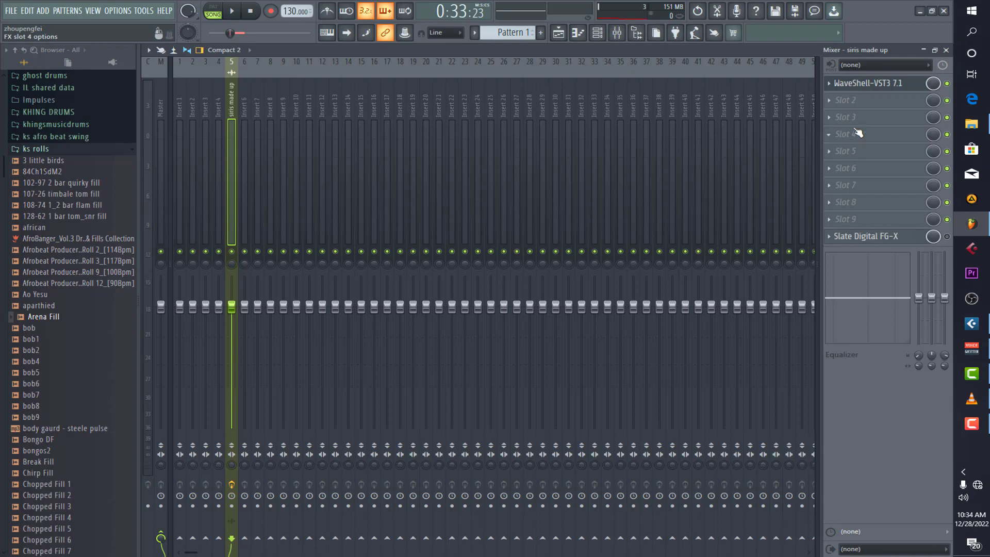
{"action": "left_click", "coordinate": [879, 83]}
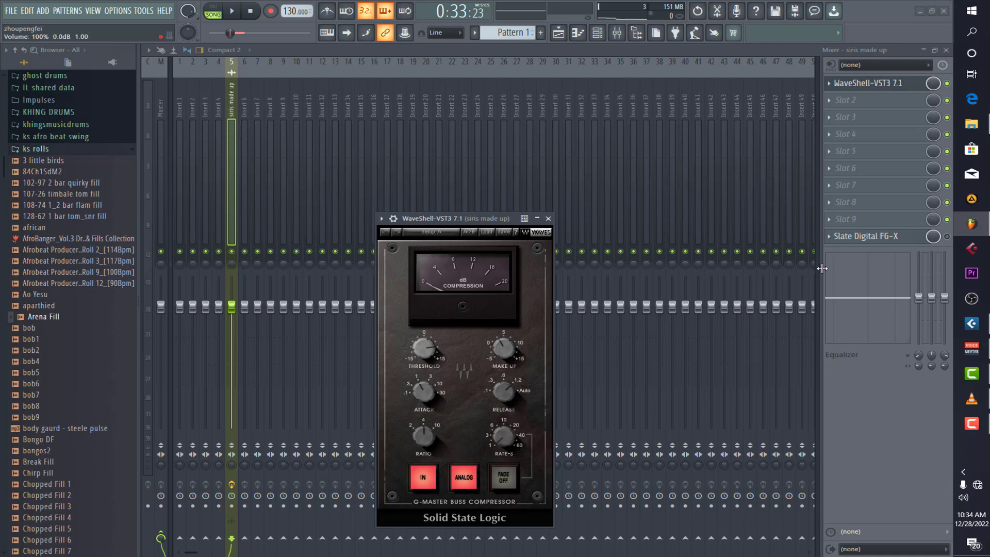
{"action": "mouse_move", "coordinate": [434, 351]}
{"action": "mouse_move", "coordinate": [425, 386]}
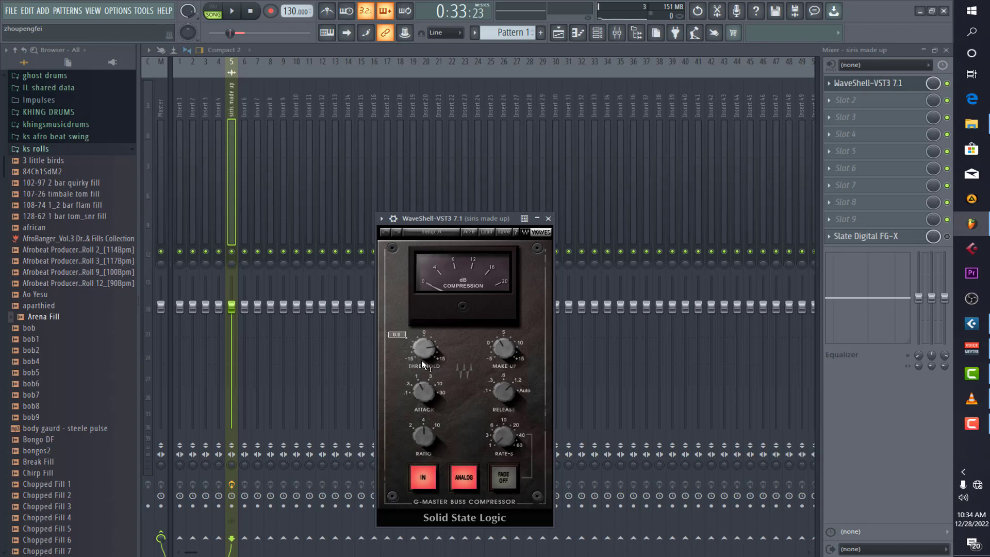
{"action": "key", "text": "space"}
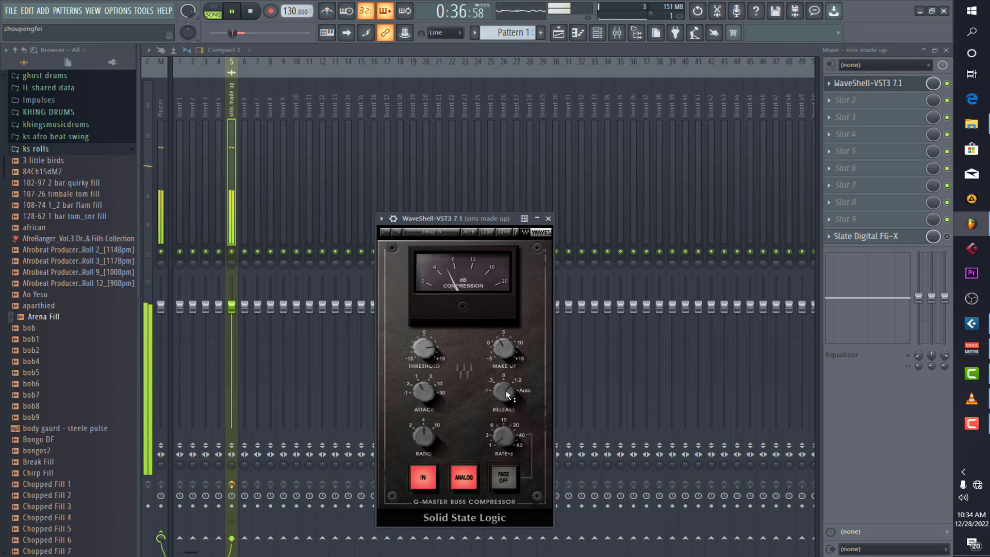
{"action": "left_click_drag", "start_coordinate": [504, 391], "coordinate": [504, 382]}
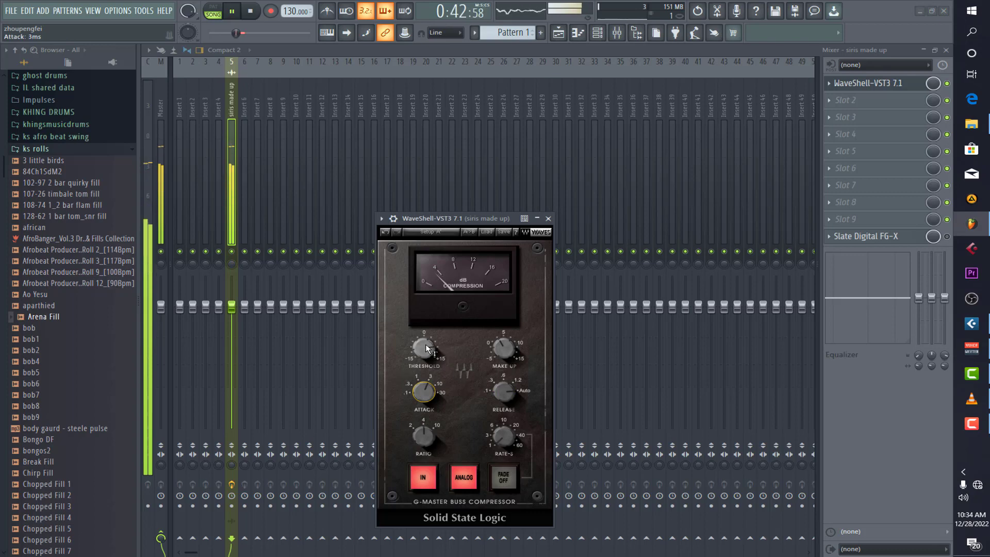
{"action": "left_click_drag", "start_coordinate": [423, 349], "coordinate": [424, 343]}
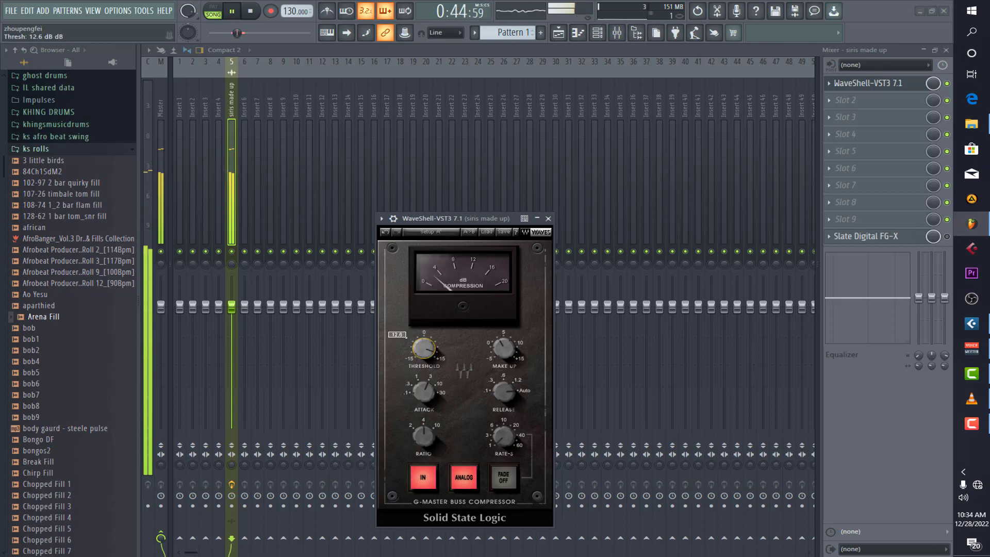
- Fine-tune the compressor during looped playback to 1.6 dB make-up and 11.9 dB threshold, and stop playback
{"action": "mouse_move", "coordinate": [495, 347]}
{"action": "left_click_drag", "start_coordinate": [504, 349], "coordinate": [504, 353]}
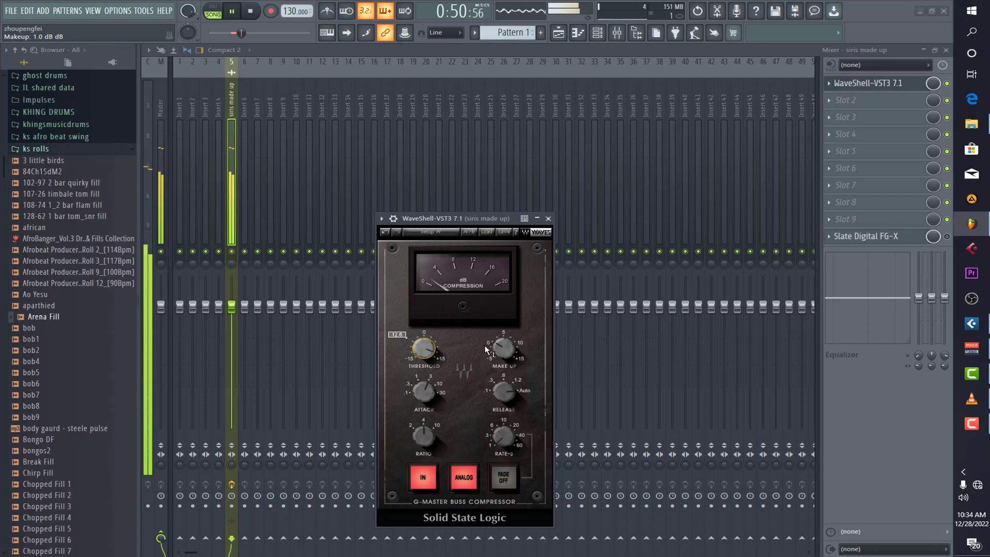
{"action": "left_click_drag", "start_coordinate": [504, 348], "coordinate": [504, 347]}
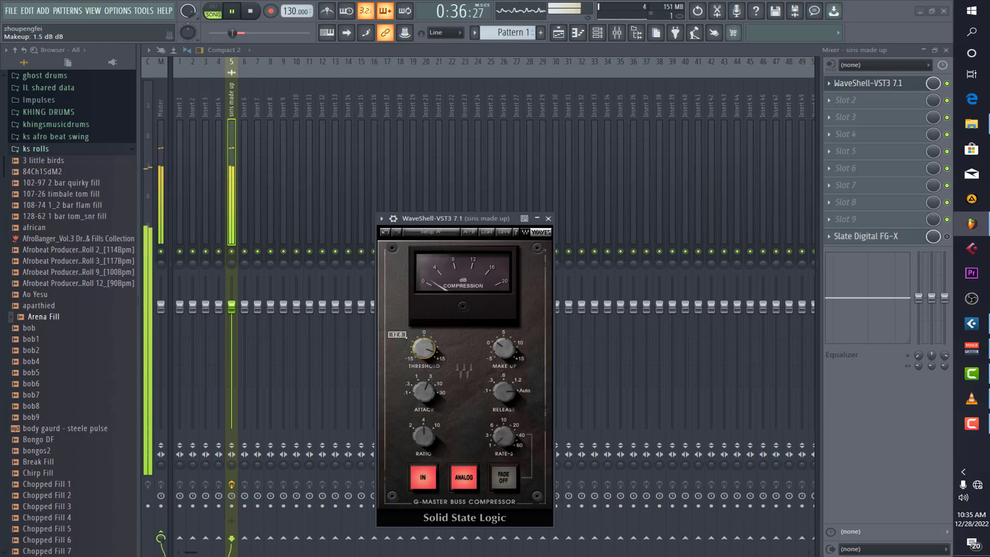
{"action": "left_click_drag", "start_coordinate": [424, 348], "coordinate": [424, 351]}
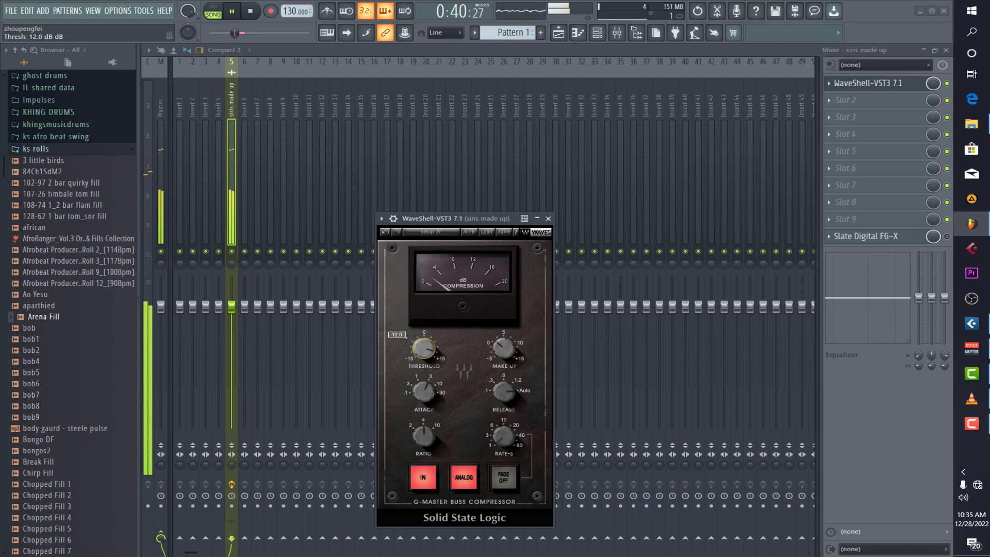
{"action": "mouse_move", "coordinate": [505, 353]}
{"action": "left_click_drag", "start_coordinate": [504, 353], "coordinate": [504, 352]}
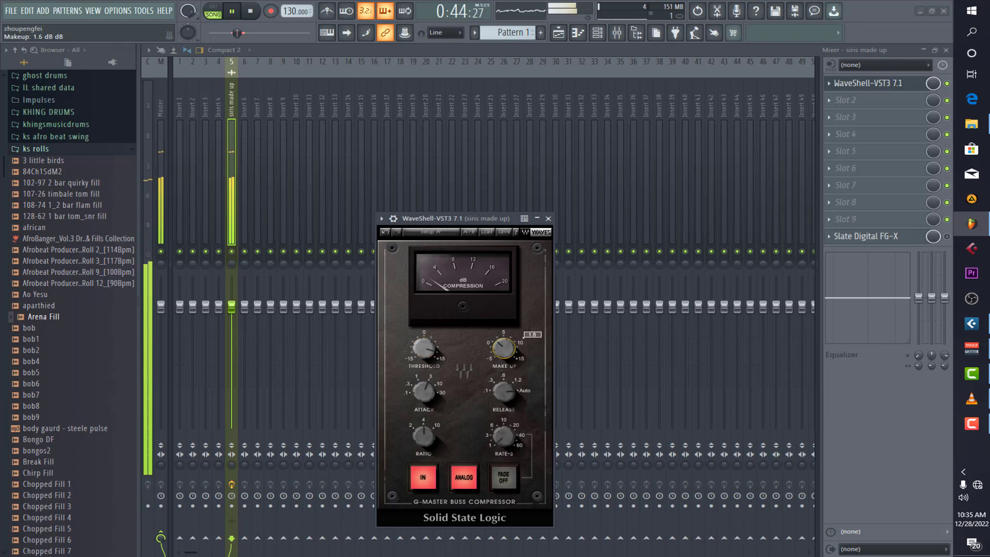
{"action": "left_click_drag", "start_coordinate": [424, 349], "coordinate": [424, 351]}
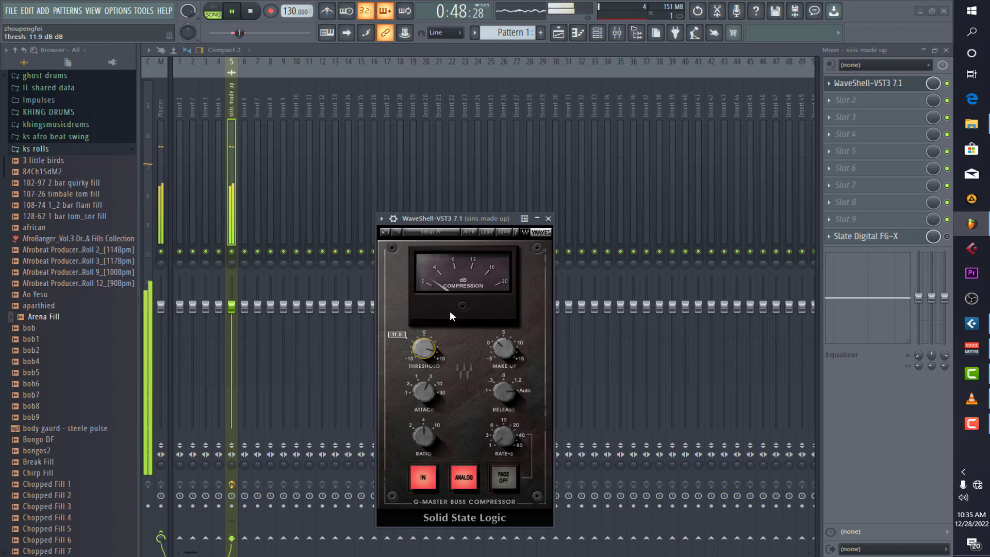
{"action": "key", "text": "space"}
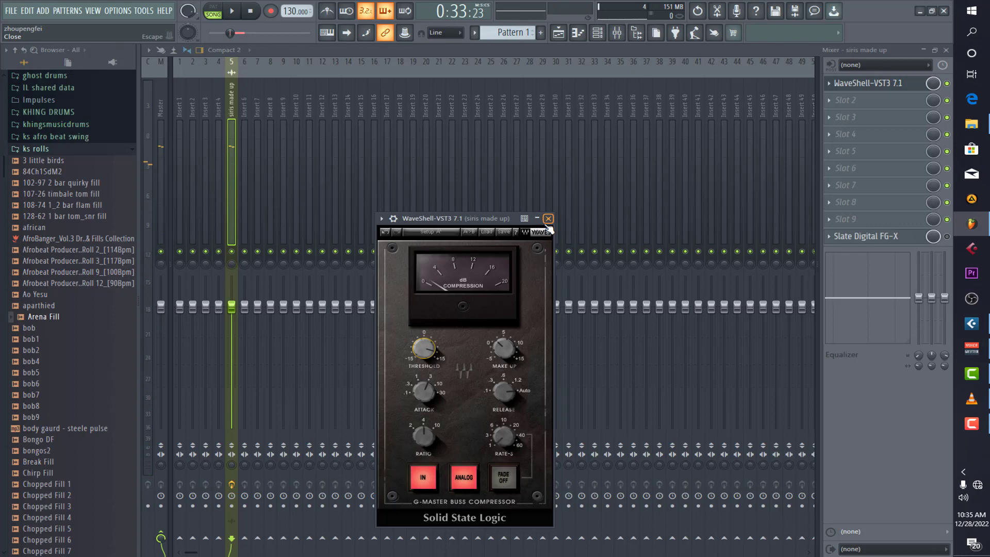
- Close the compressor, enable Slate Digital FG-X in the last slot of siris made up, and open its window
{"action": "left_click", "coordinate": [548, 219]}
{"action": "left_click", "coordinate": [859, 237]}
{"action": "left_click", "coordinate": [907, 237]}
{"action": "left_click", "coordinate": [890, 237]}
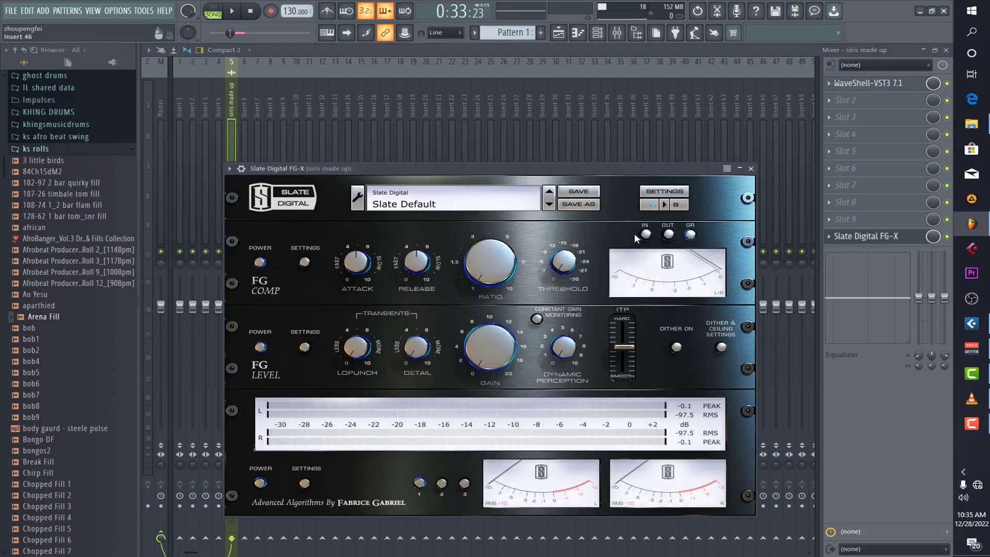
{"action": "left_click_drag", "start_coordinate": [514, 177], "coordinate": [480, 148]}
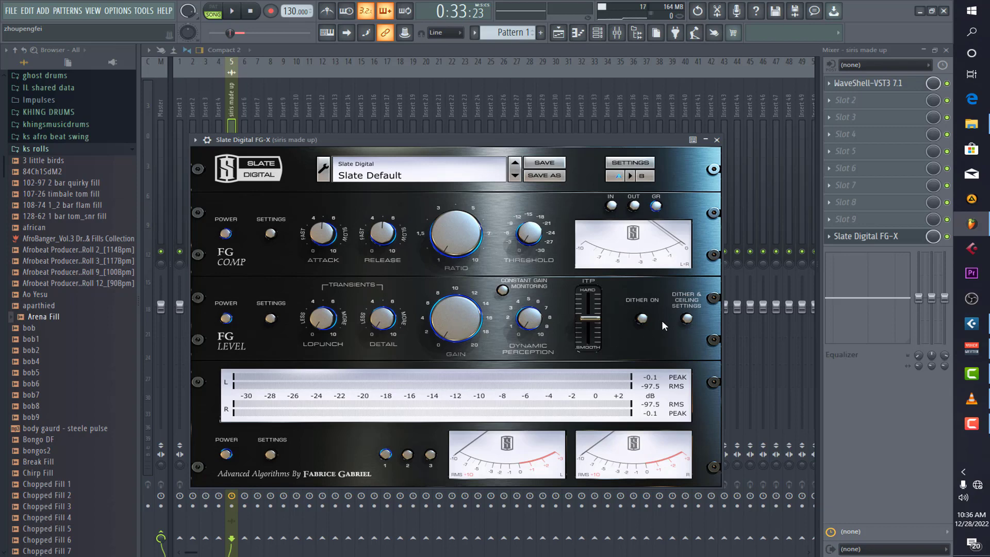
- Turn on dither in the FG Level section and check the Dither & Ceiling settings
{"action": "left_click", "coordinate": [646, 318]}
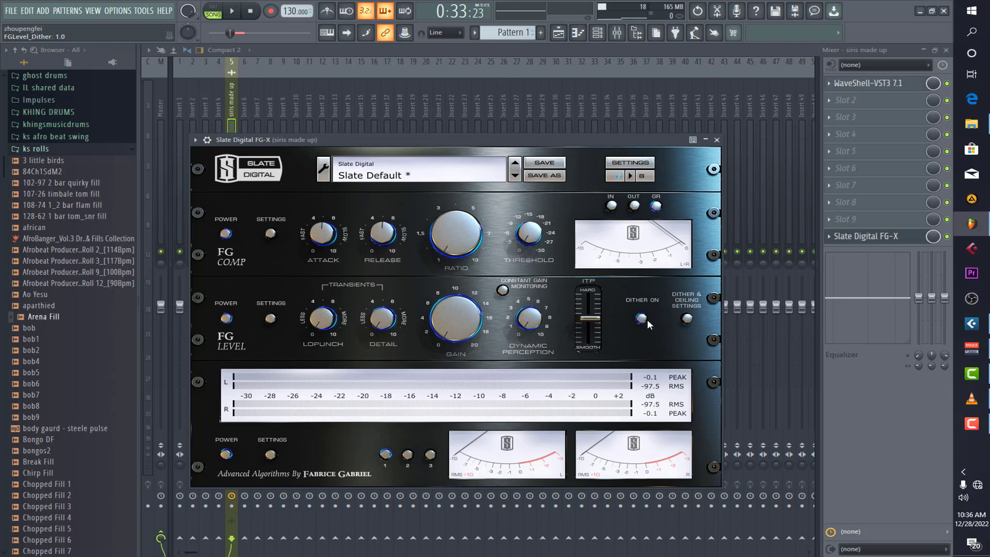
{"action": "left_click", "coordinate": [686, 319]}
{"action": "left_click", "coordinate": [510, 210]}
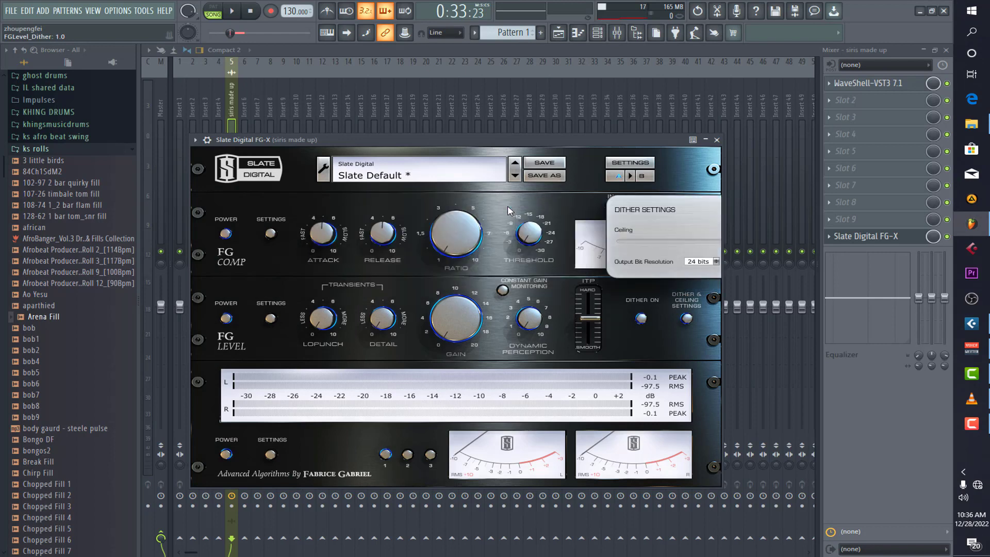
- Raise the FG Level gain to 6.2 dB during playback, stop playback and close FG-X
{"action": "key", "text": "space"}
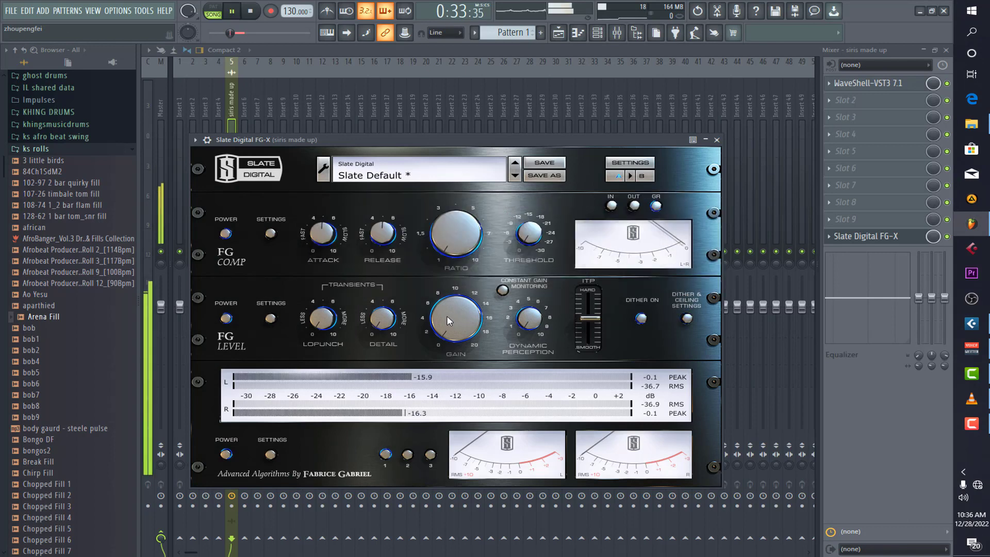
{"action": "left_click_drag", "start_coordinate": [447, 316], "coordinate": [447, 289]}
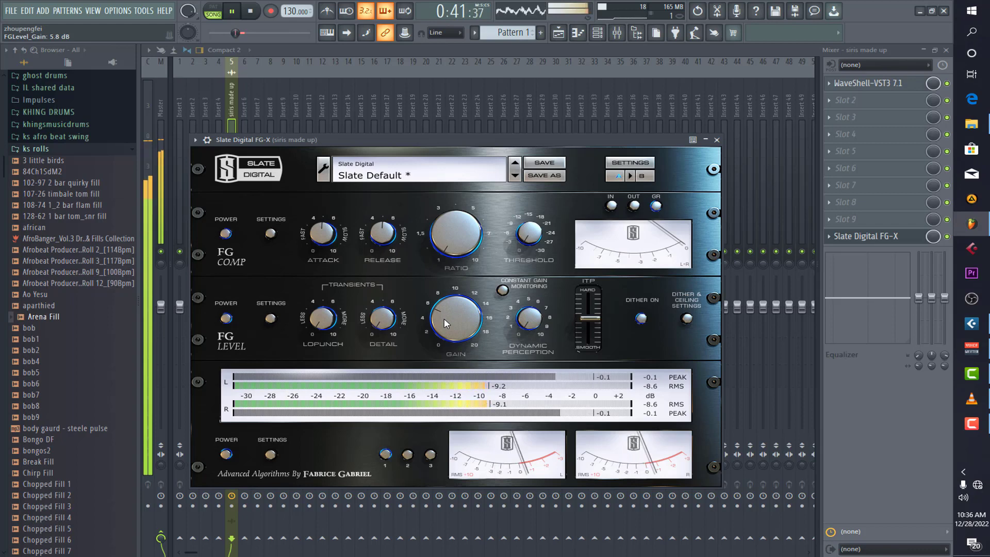
{"action": "scroll", "coordinate": [446, 323], "scroll_direction": "up", "scroll_amount": 2}
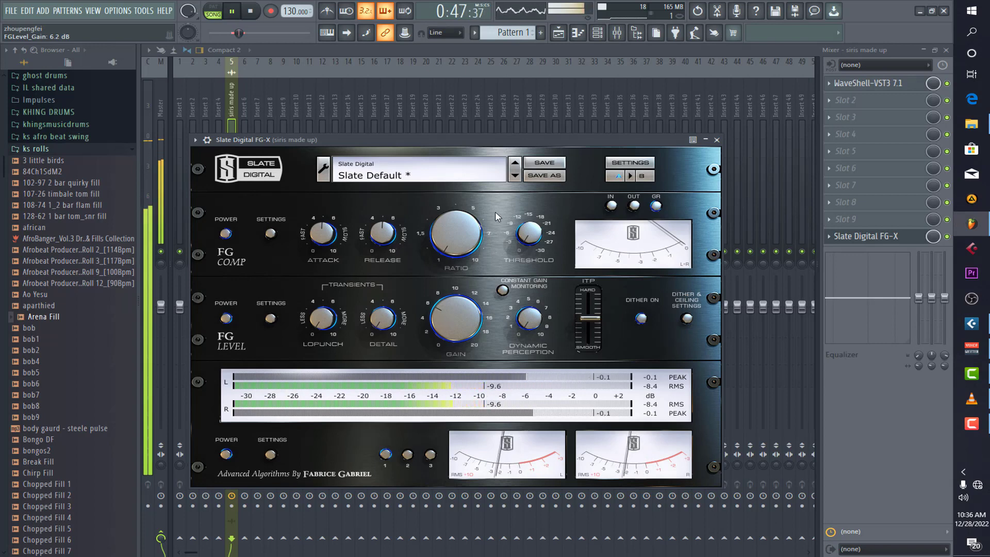
{"action": "key", "text": "space"}
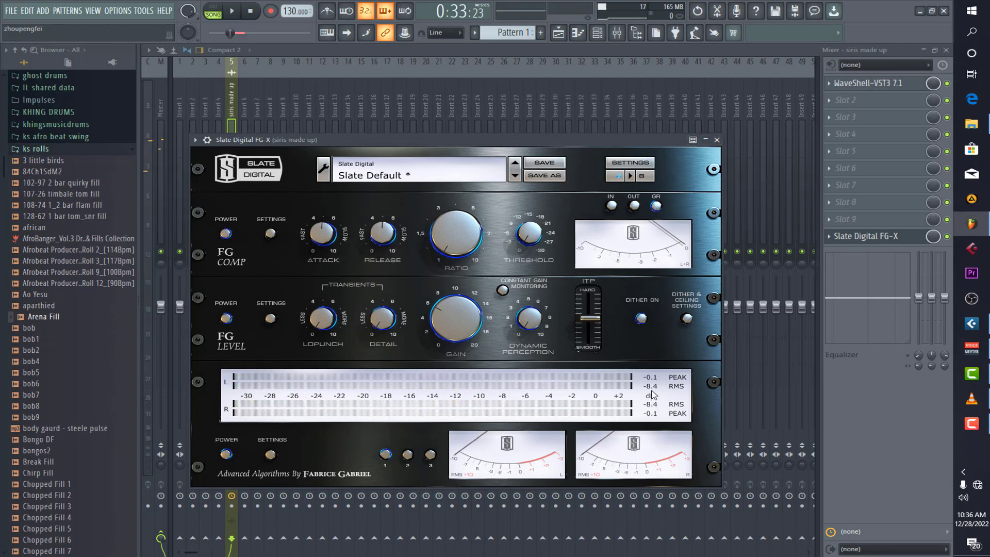
{"action": "left_click", "coordinate": [718, 140]}
- Close the mixer, clear the playlist's time selection and play the mastered song from the start
{"action": "left_click", "coordinate": [946, 51]}
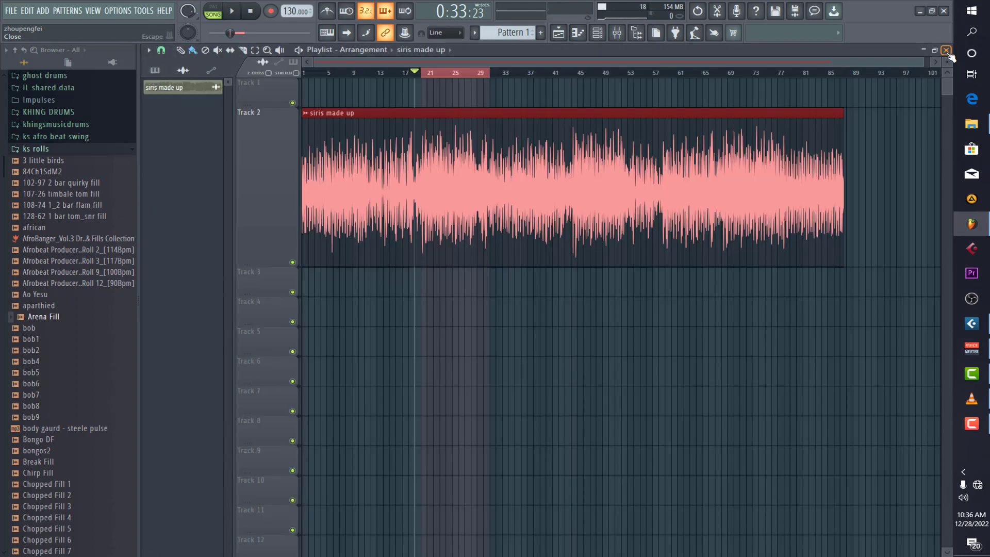
{"action": "left_click", "coordinate": [321, 71]}
{"action": "left_click", "coordinate": [251, 14]}
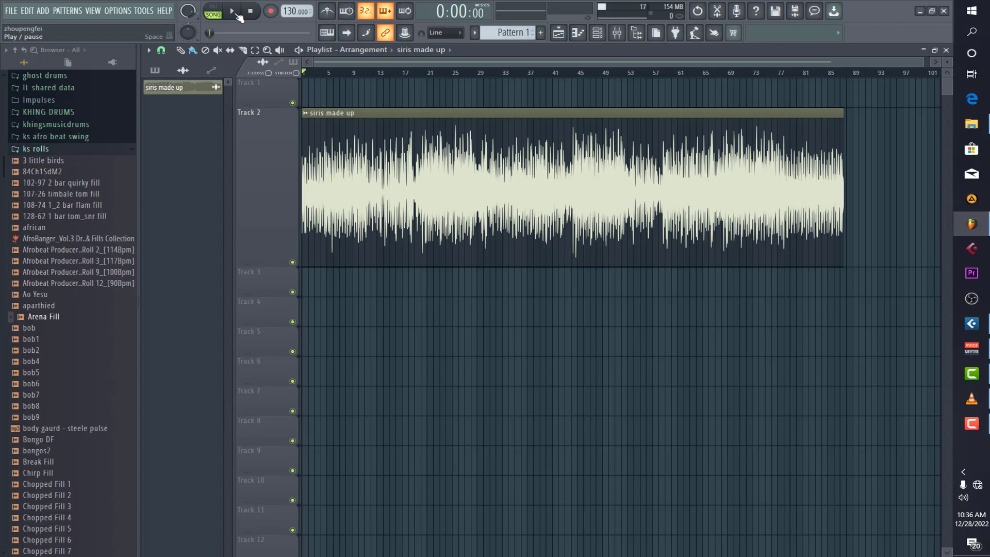
{"action": "left_click", "coordinate": [237, 15]}
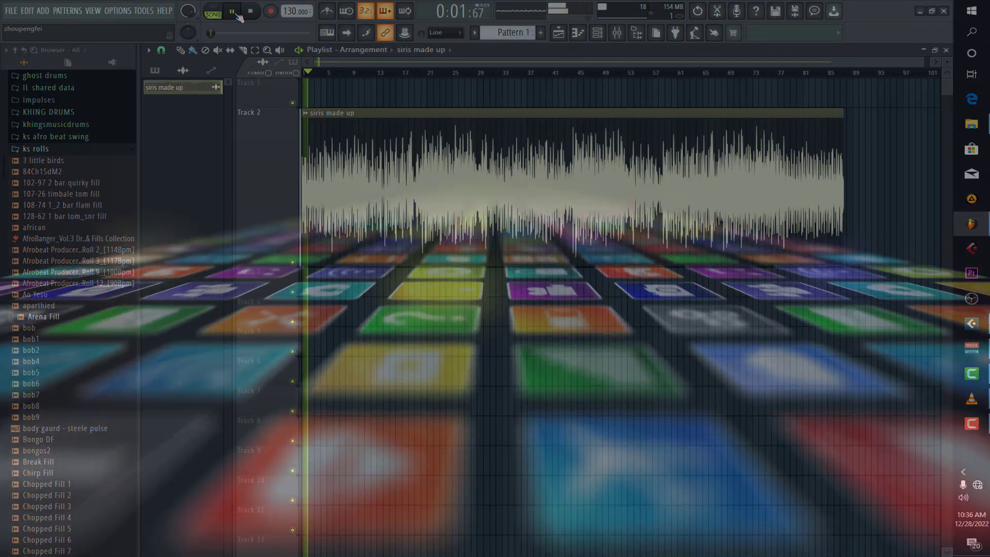